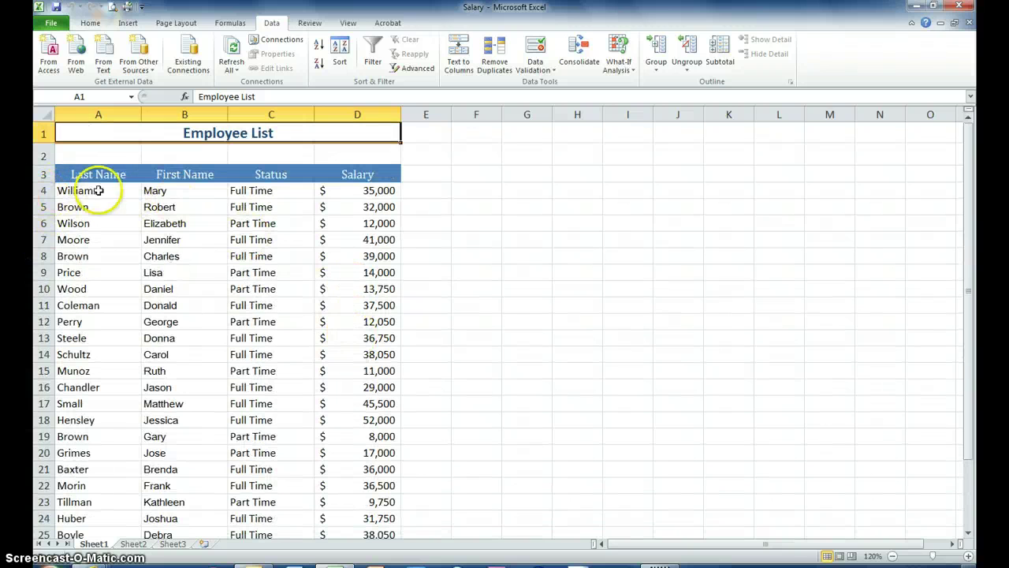
Sort the employee list by Salary from smallest to largest.
left_click(376, 190)
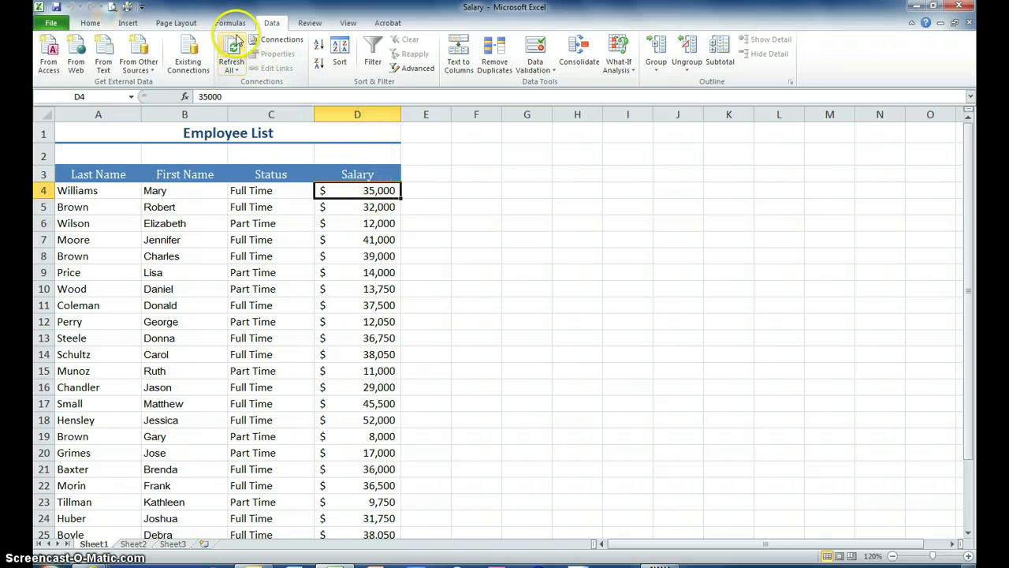
left_click(319, 47)
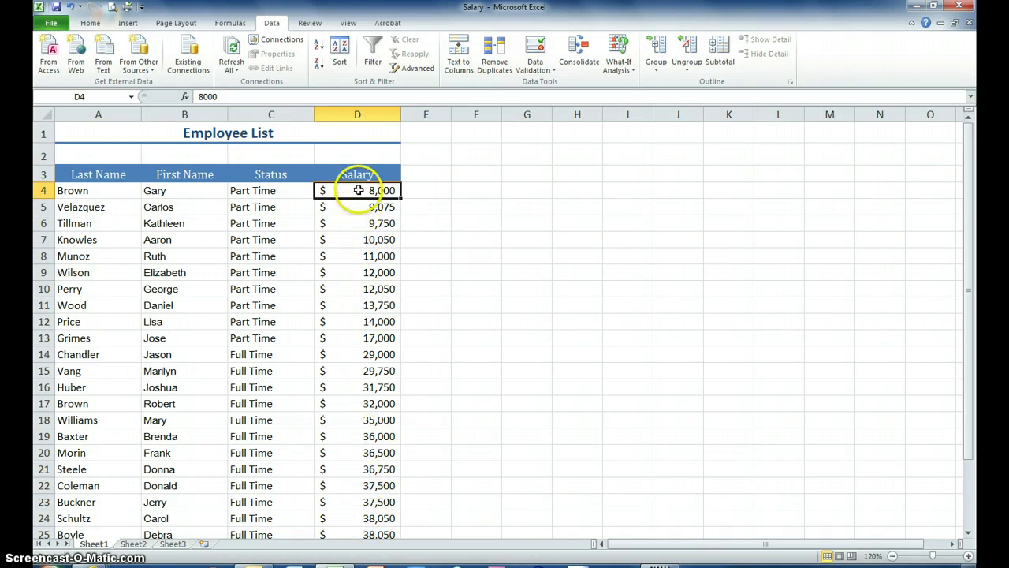
Sort the employee list by Last Name and then by First Name, both on values in A to Z order.
left_click(340, 52)
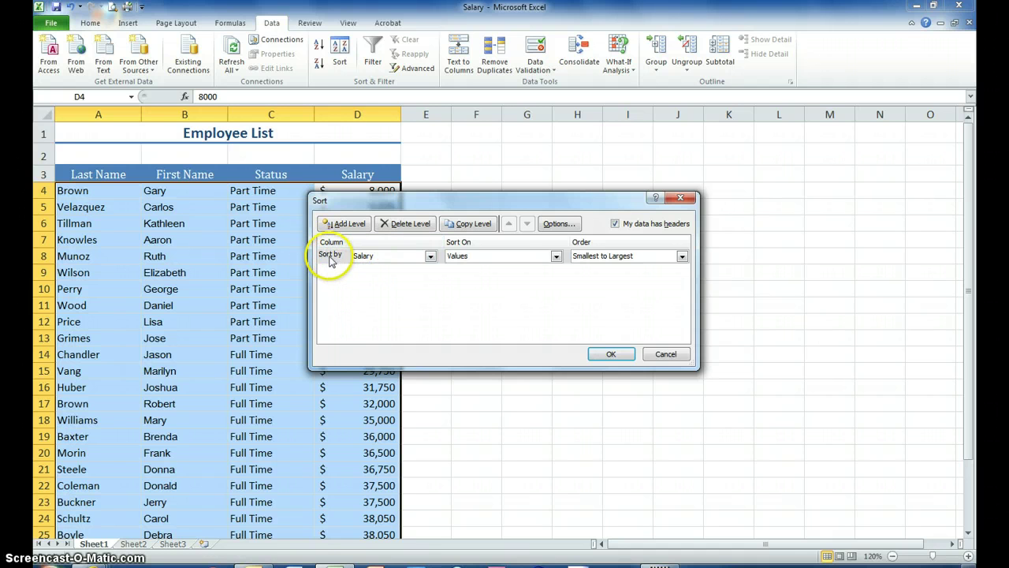
left_click(431, 256)
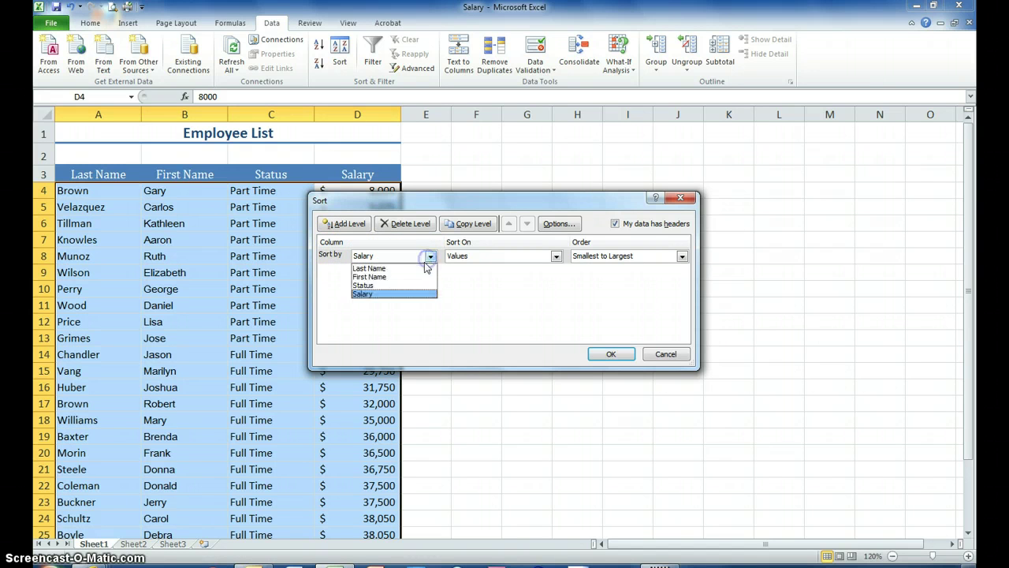
left_click(419, 267)
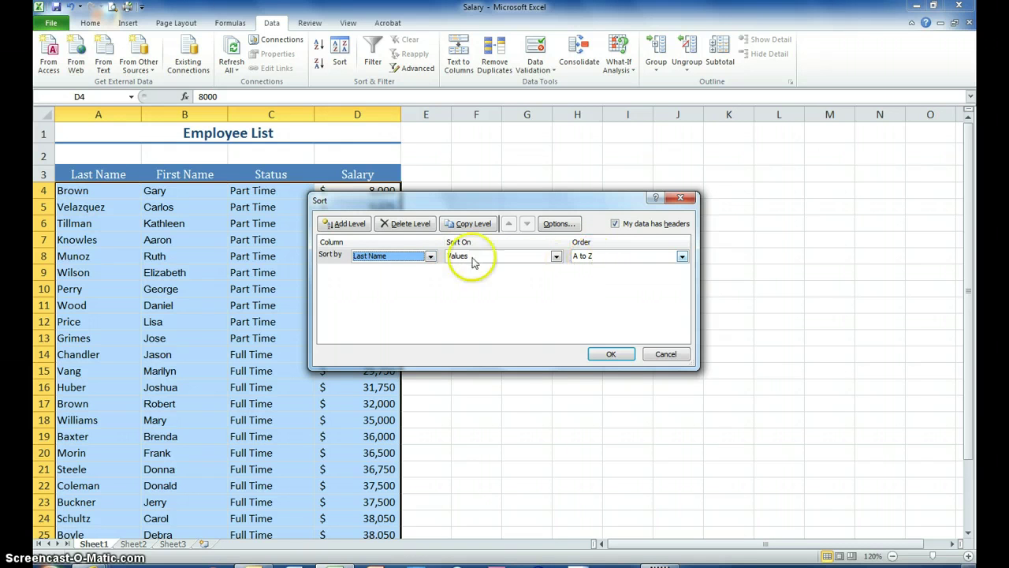
left_click(345, 224)
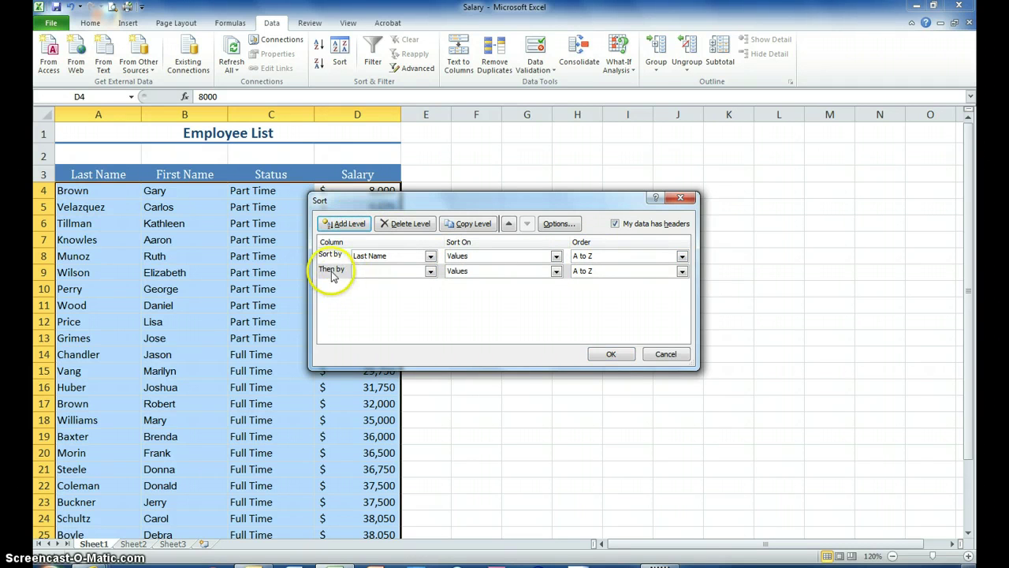
left_click(430, 270)
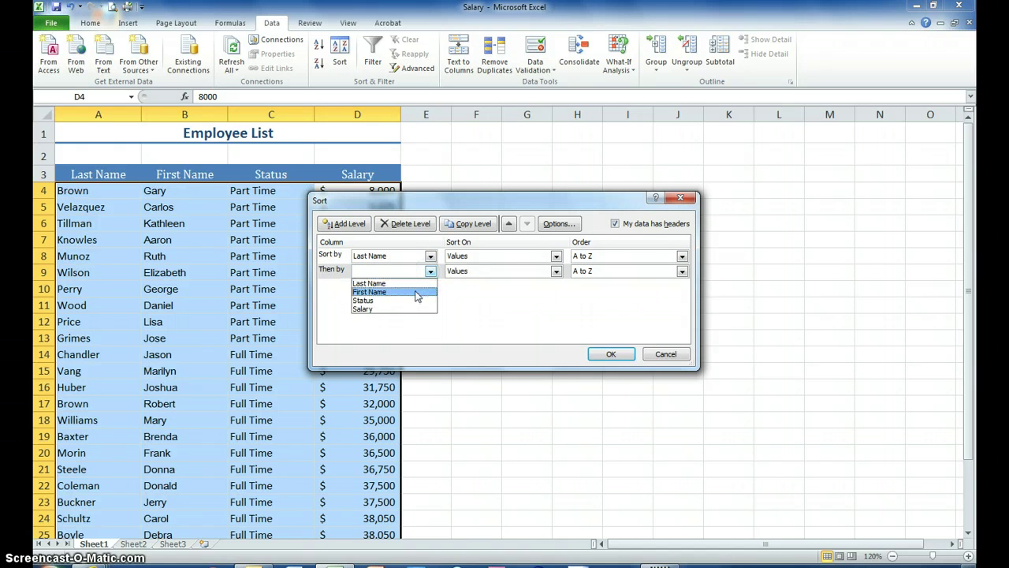
left_click(412, 291)
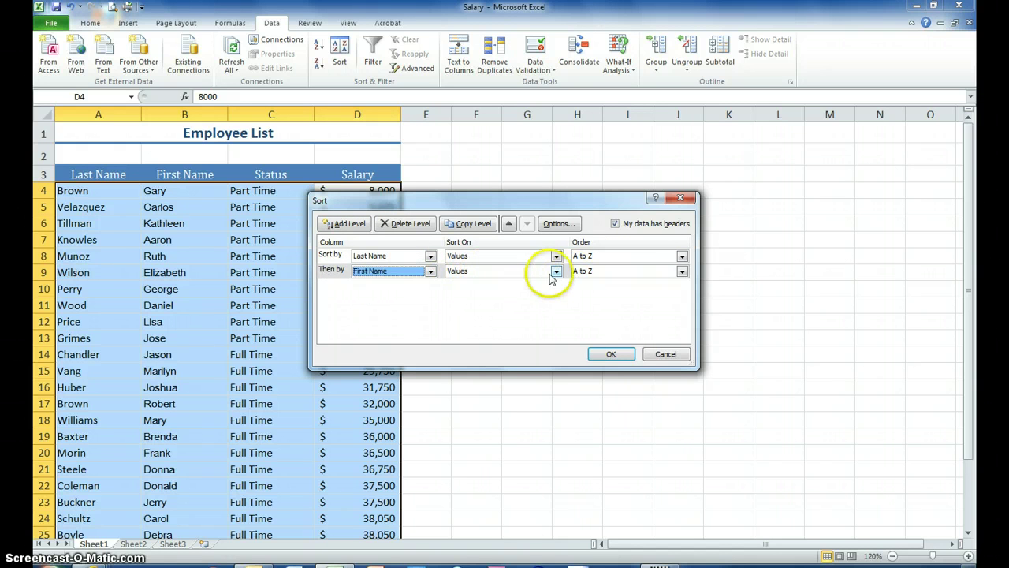
left_click(616, 354)
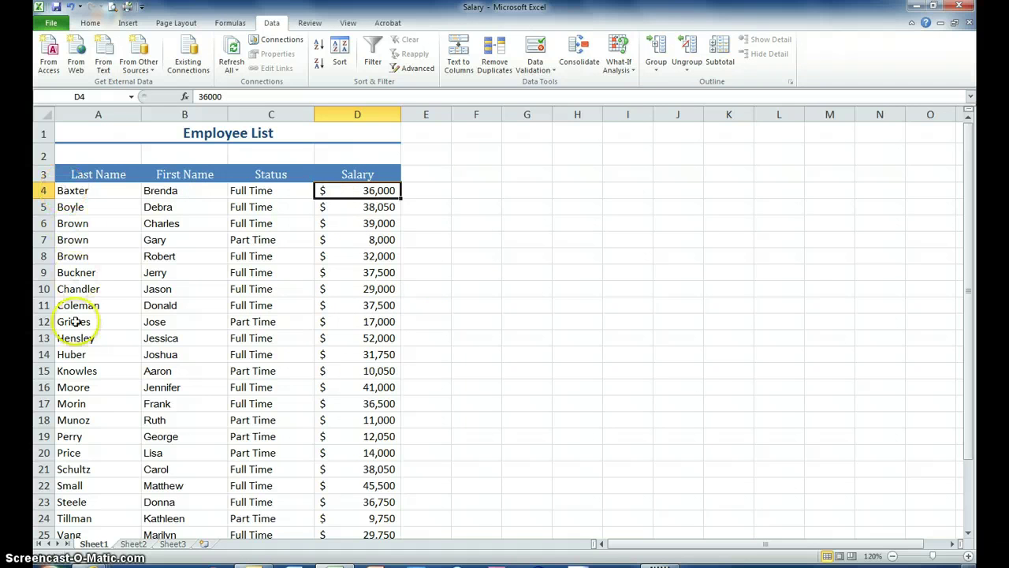
Highlight rows 6 to 8 to check the first-name order among employees sharing the same last name.
left_click(67, 223)
left_click_drag(67, 223, 402, 251)
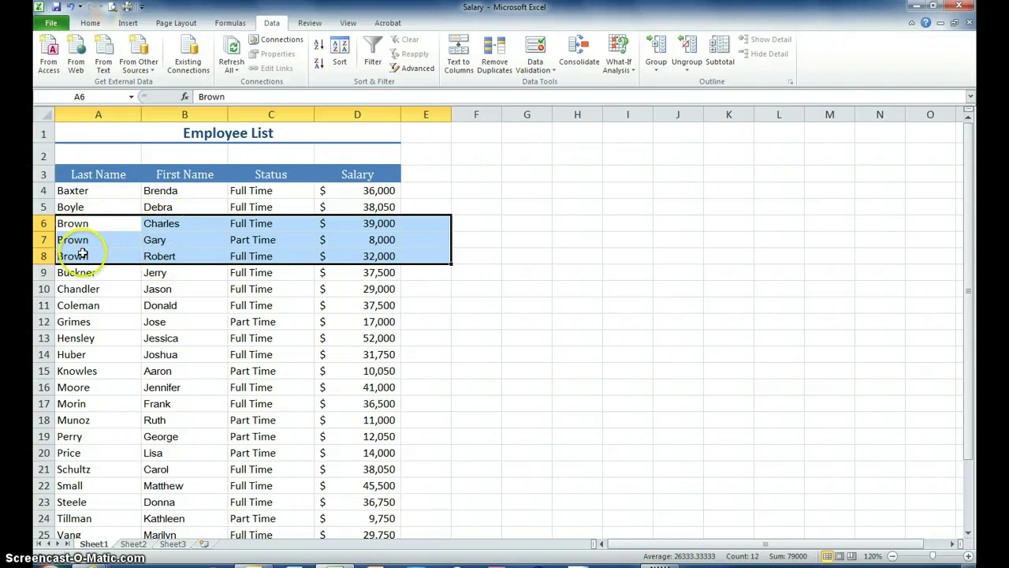
left_click(442, 271)
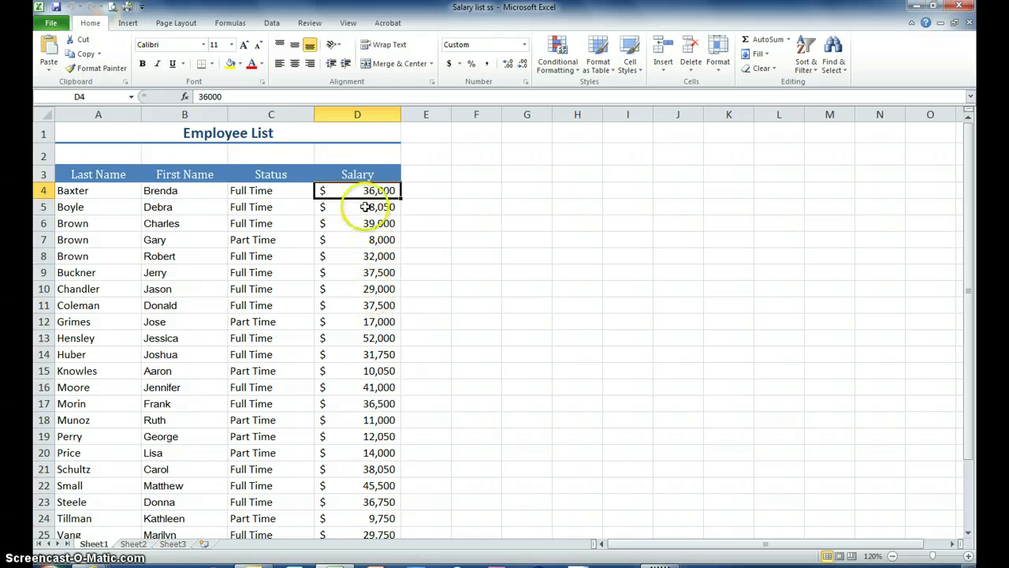
Conditionally format the top 5 salaries in D4:D29 with Light Red Fill with Dark Red Text.
left_click_drag(358, 191, 367, 507)
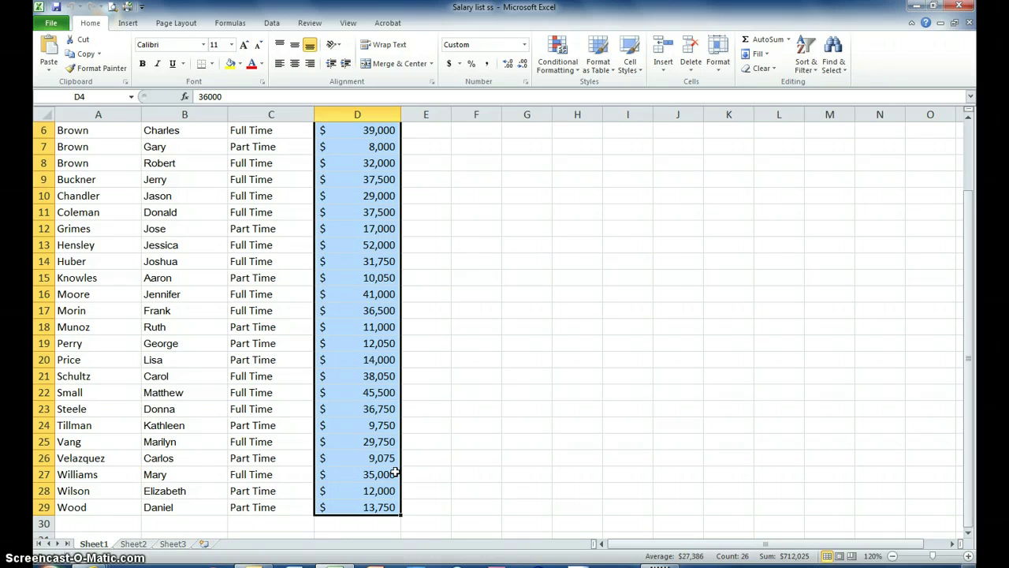
left_click(87, 25)
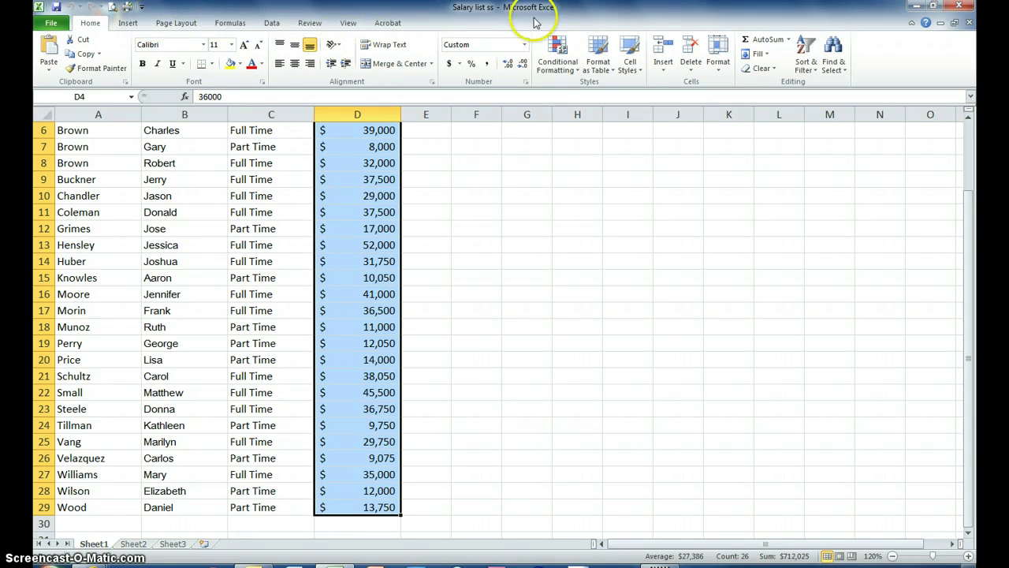
left_click(558, 69)
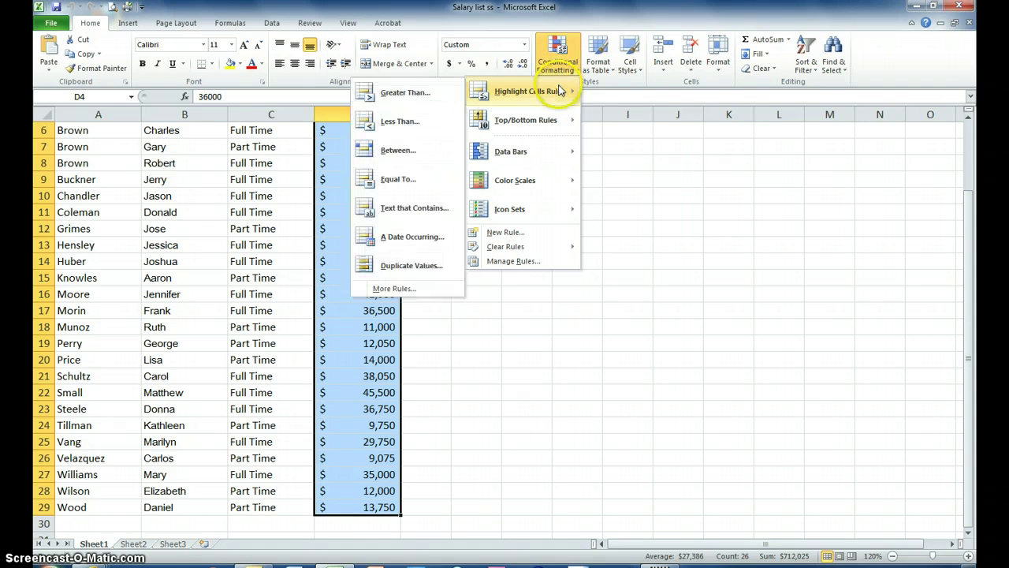
mouse_move(541, 130)
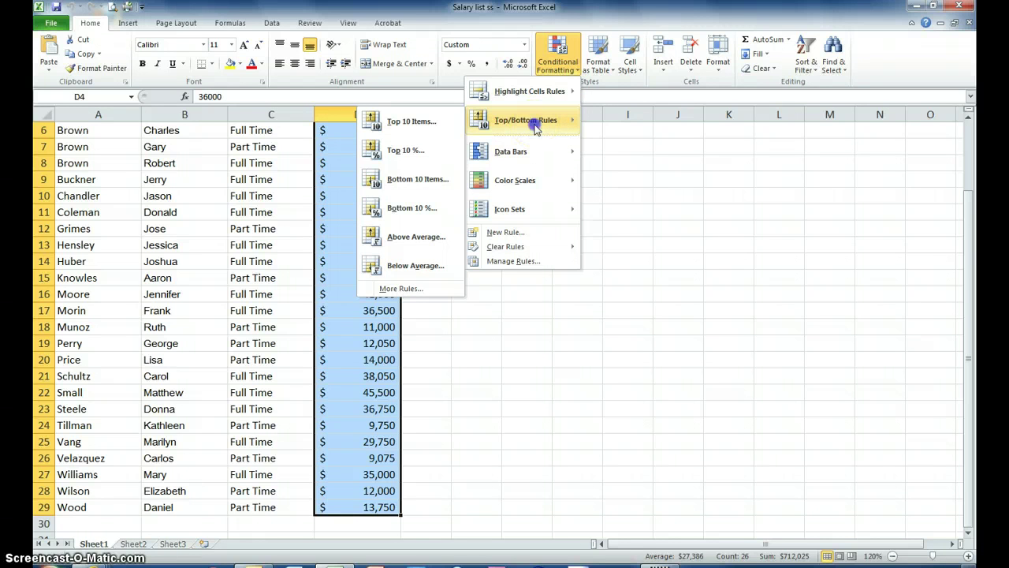
left_click(429, 124)
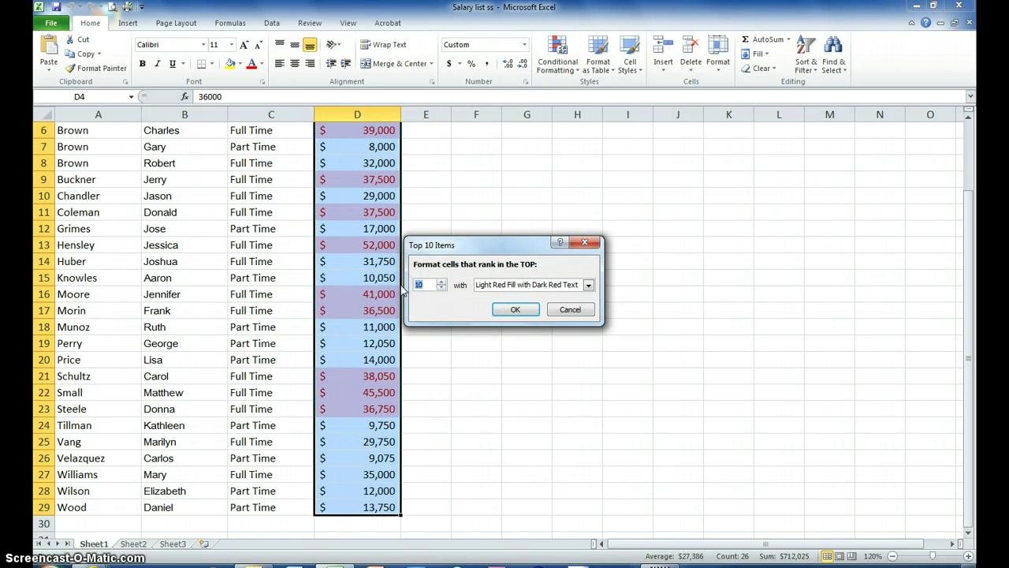
type("5")
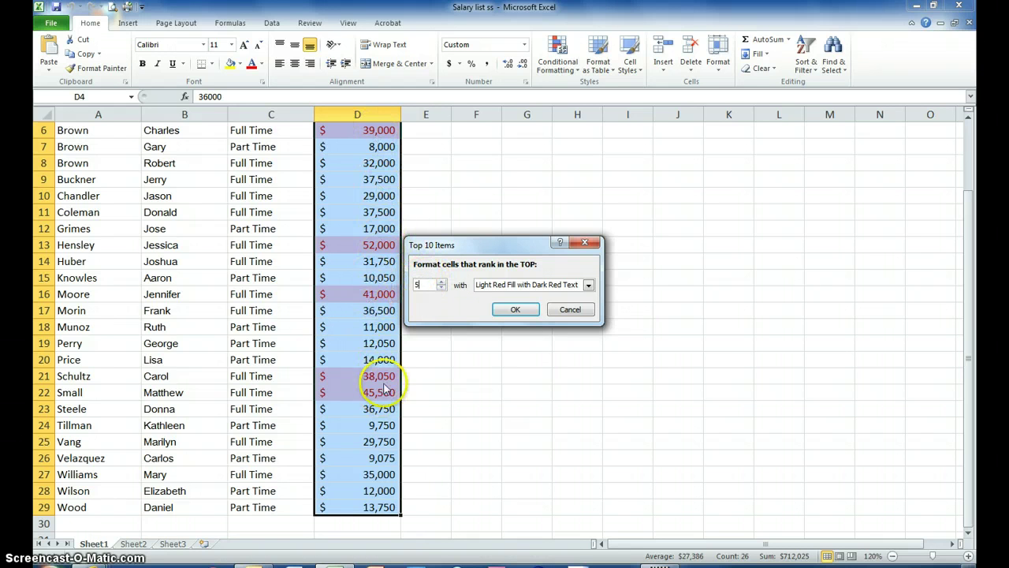
left_click(505, 309)
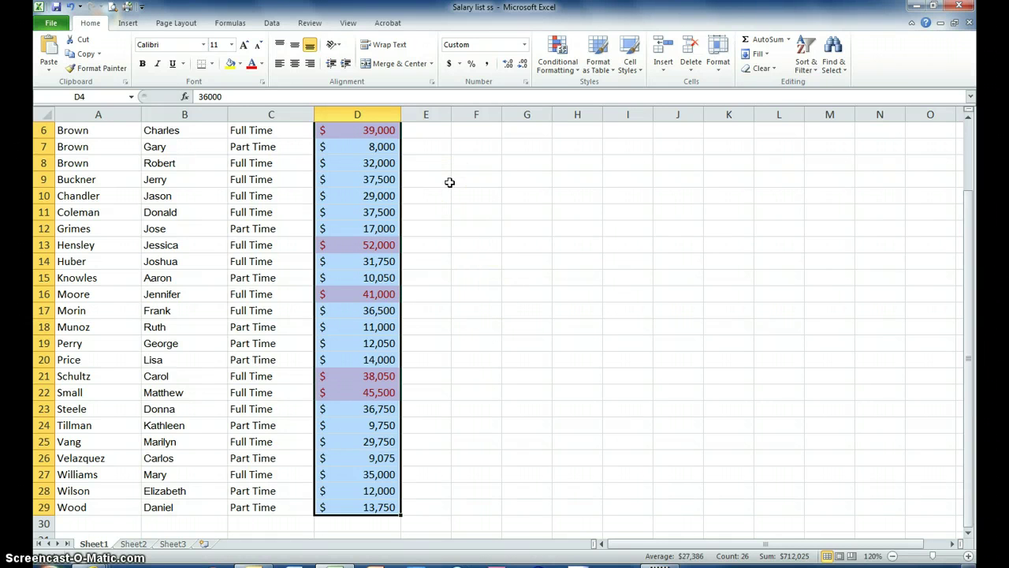
Conditionally format the bottom 5 salaries in D4:D29 with Yellow Fill with Dark Yellow Text.
left_click(552, 50)
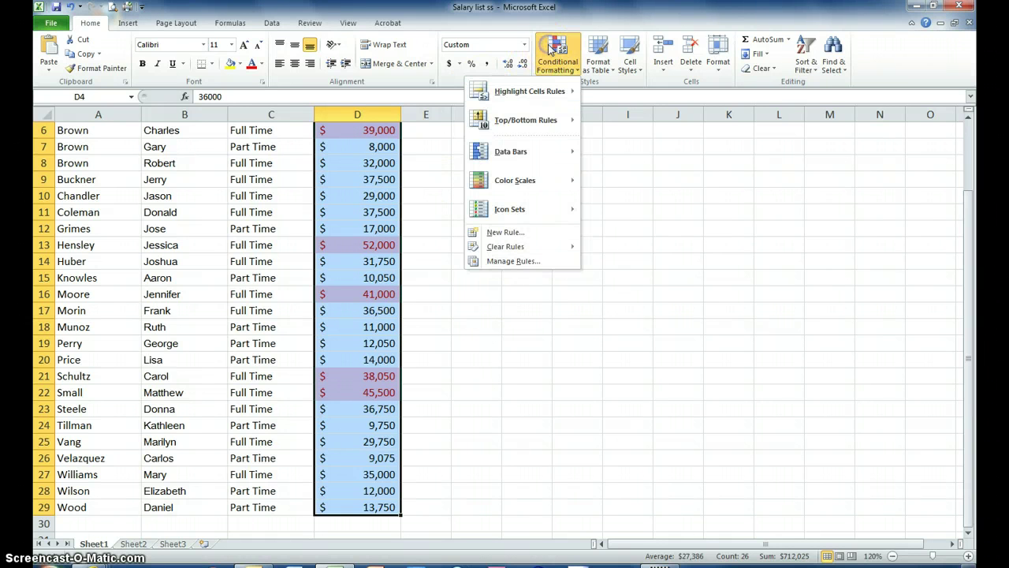
left_click(526, 120)
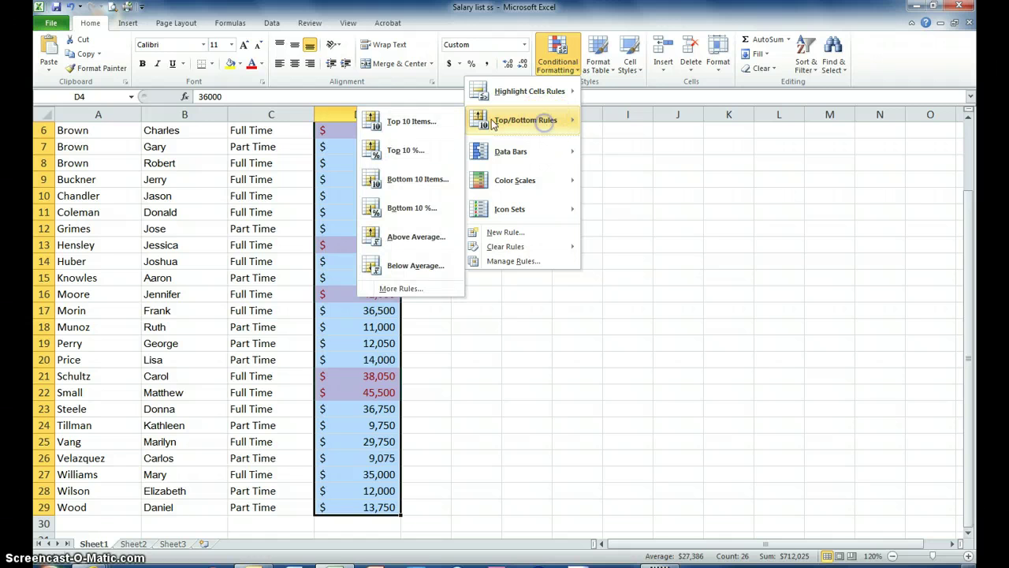
left_click(412, 181)
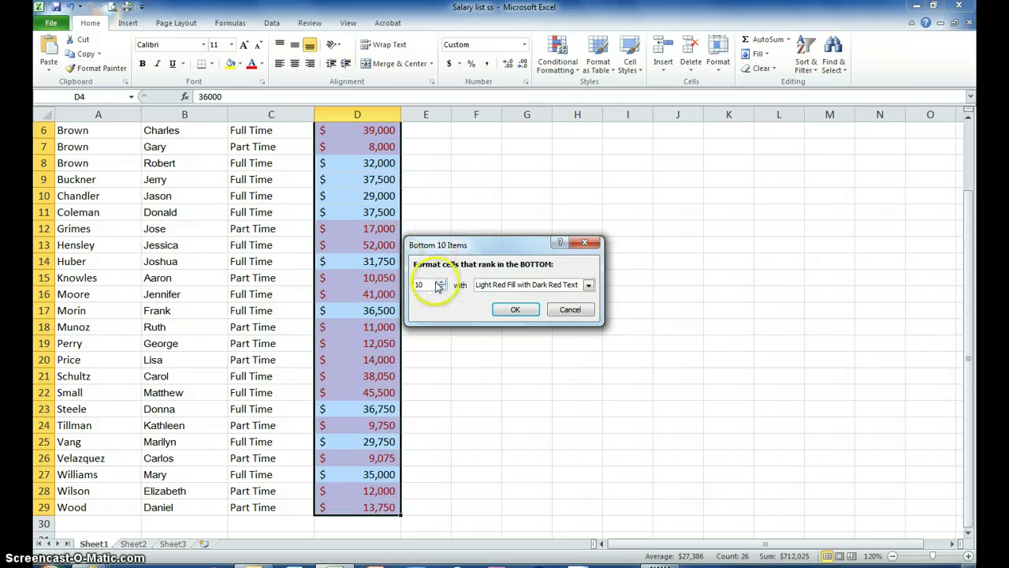
type("5")
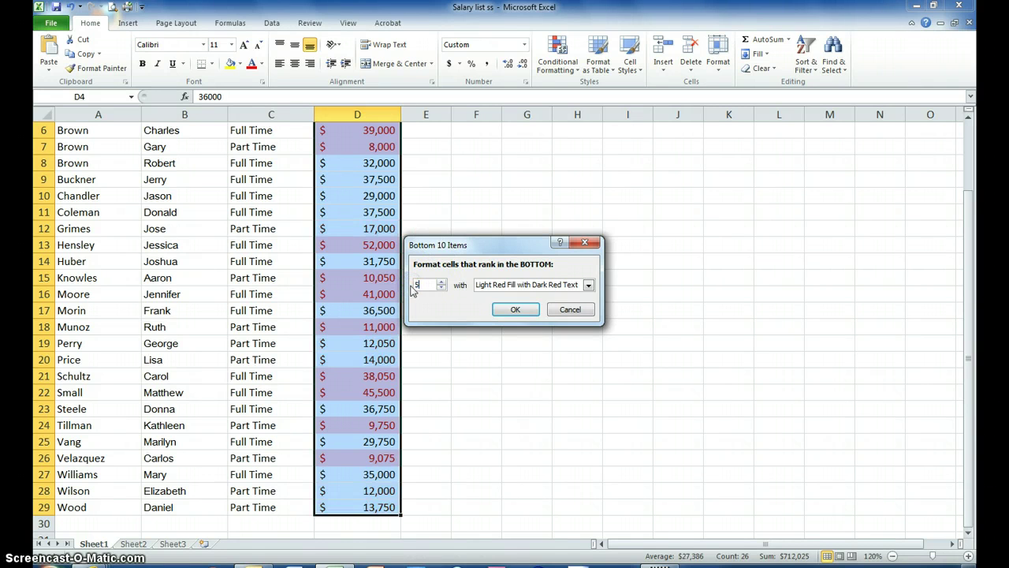
left_click(588, 285)
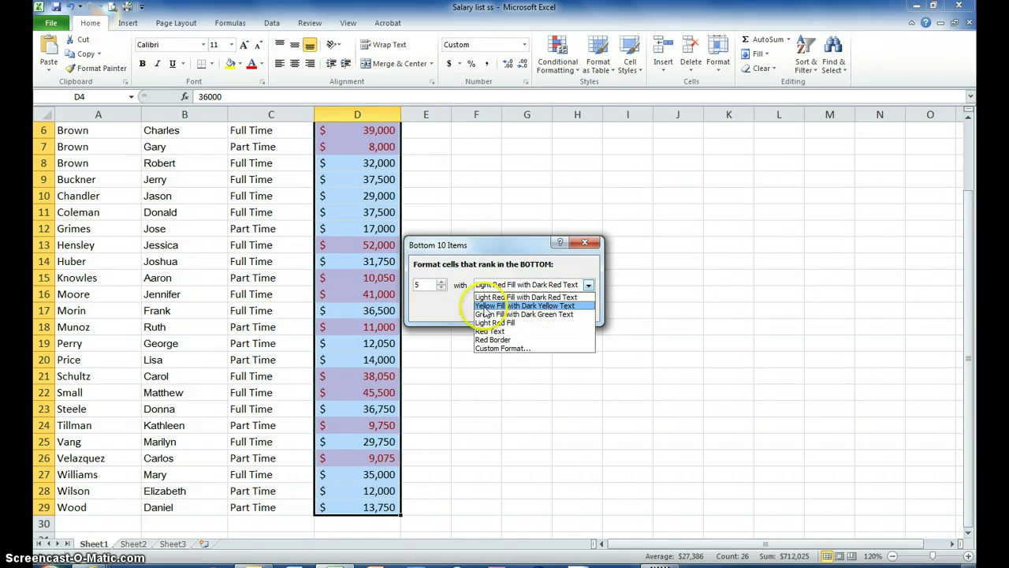
left_click(558, 306)
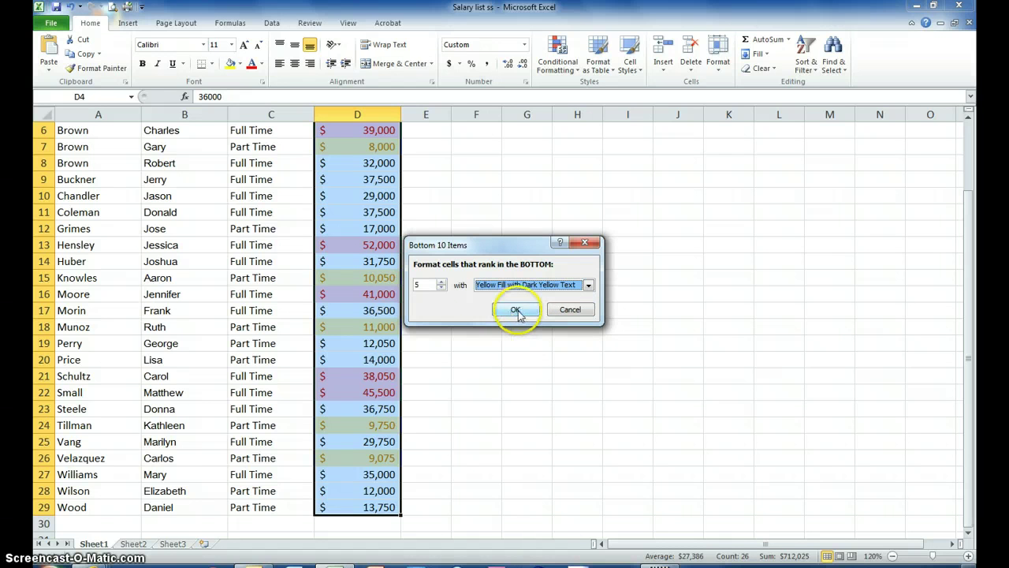
left_click(517, 309)
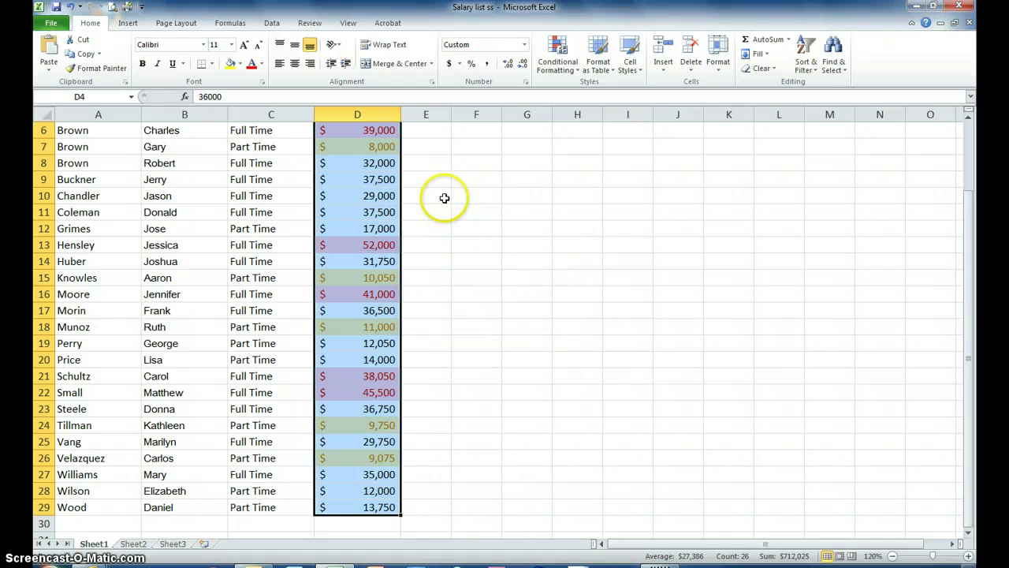
left_click(444, 249)
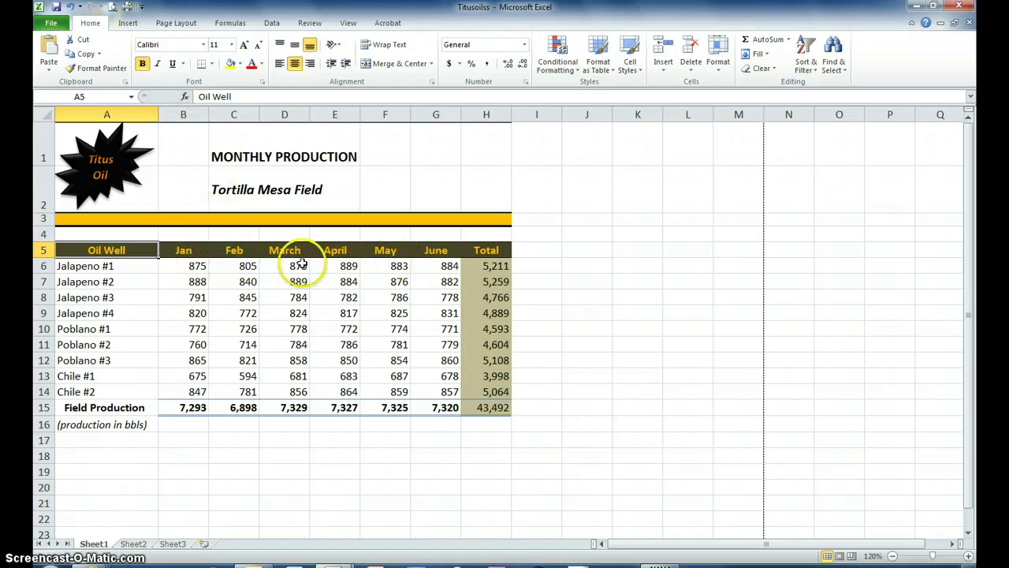
Hide the monthly columns B to G (Jan to June) in the Titus Oil production sheet.
left_click(169, 117)
left_click_drag(169, 117, 420, 126)
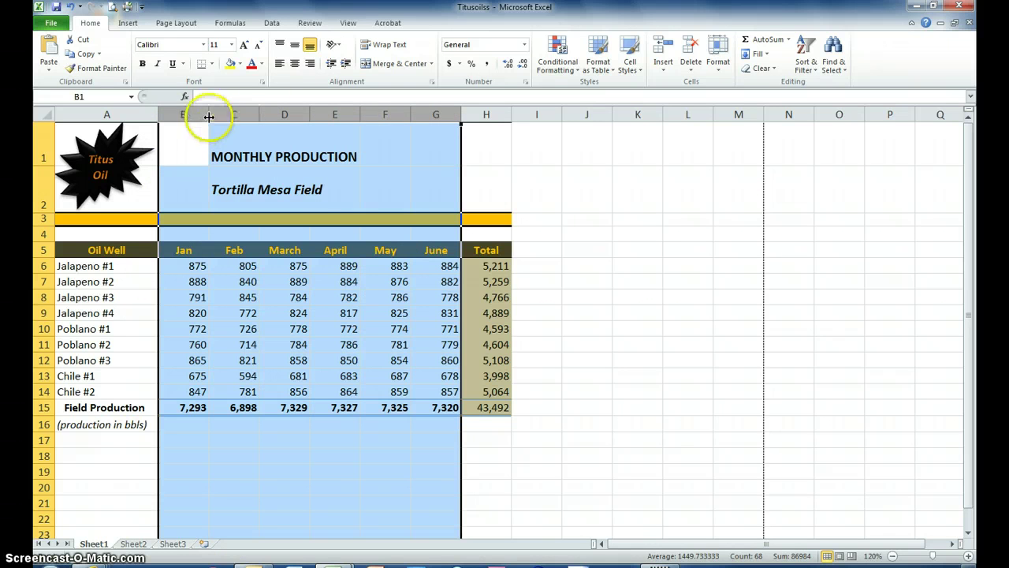
right_click(419, 159)
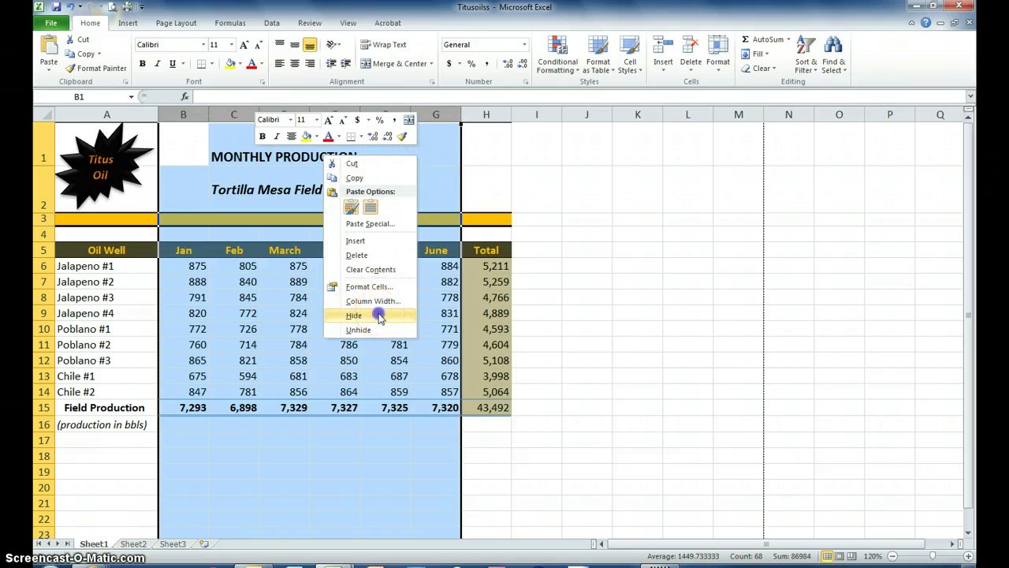
left_click(379, 317)
left_click(291, 318)
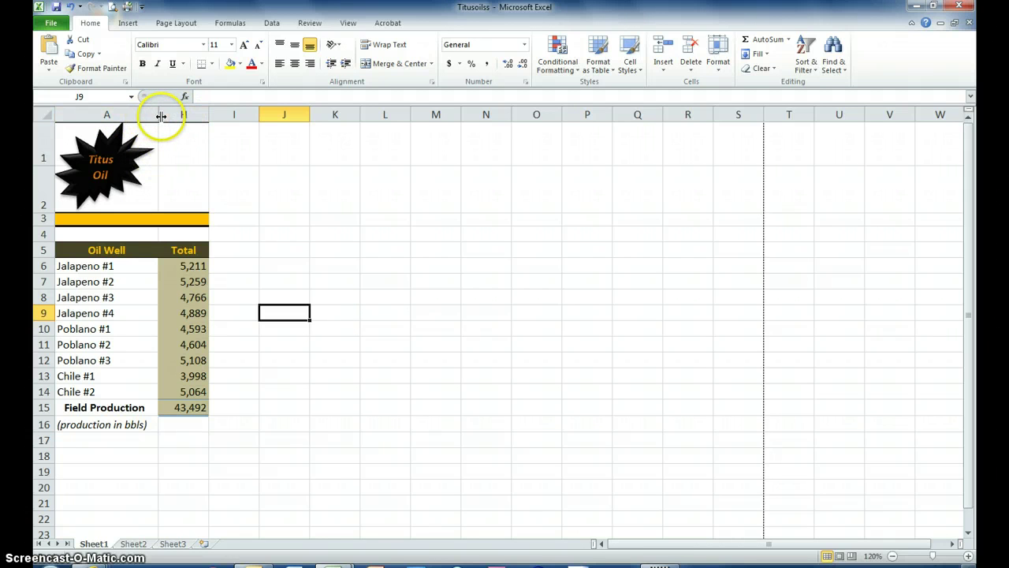
Preview how the production sheet prints with the monthly columns hidden, and return to the worksheet.
left_click(51, 23)
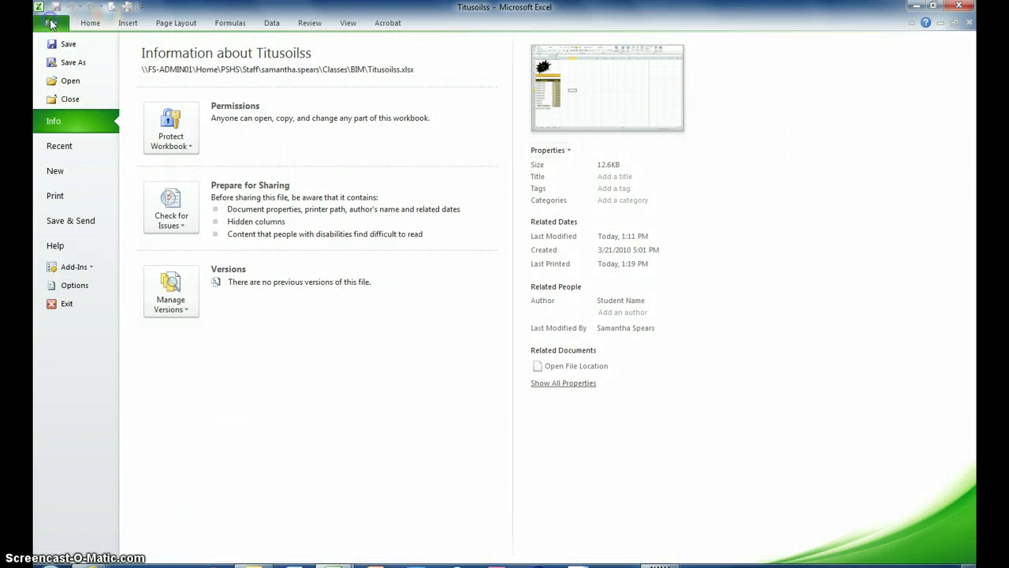
left_click(65, 198)
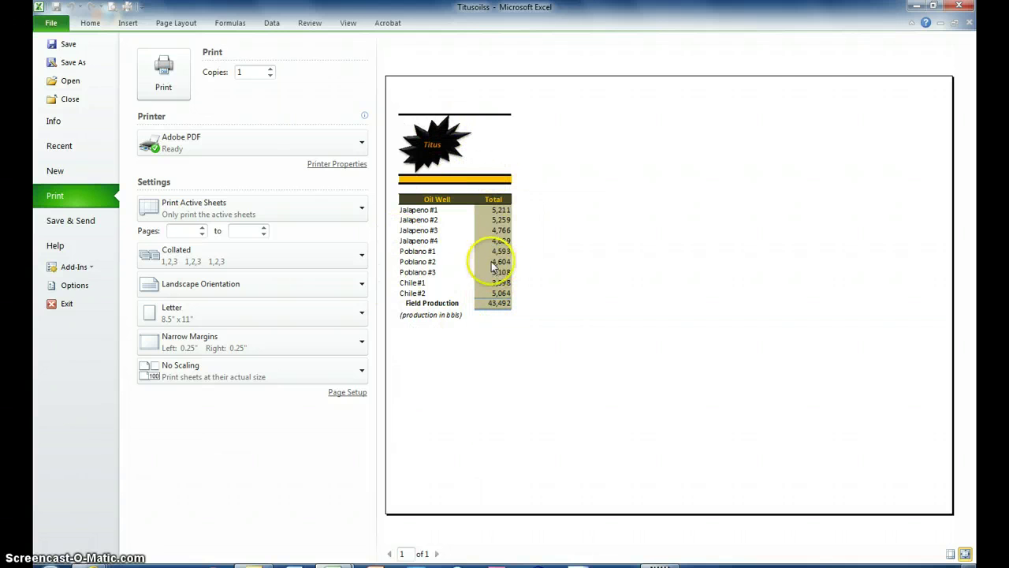
left_click(88, 24)
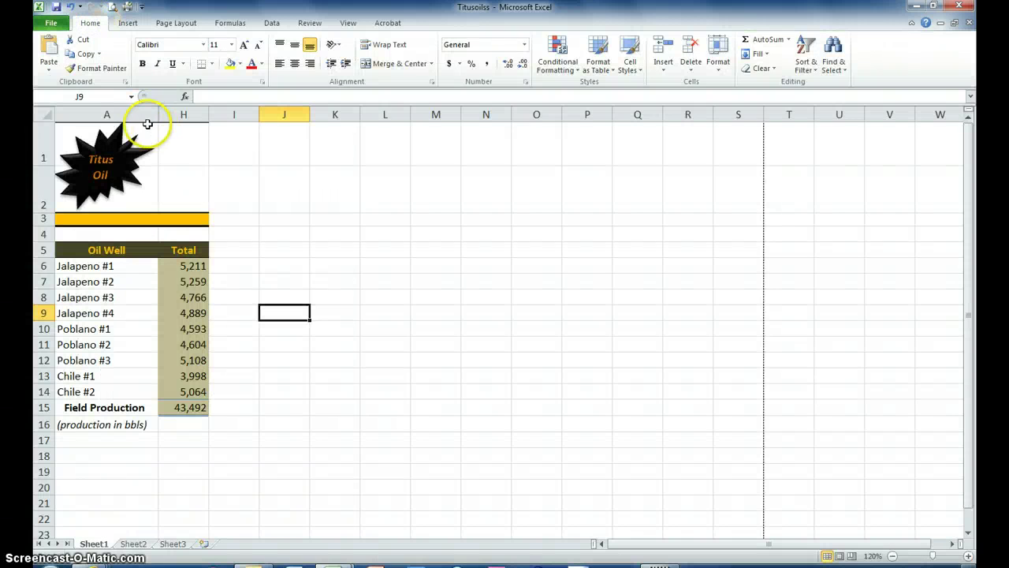
Unhide the monthly columns between columns A and H of the production sheet.
left_click_drag(131, 115, 180, 116)
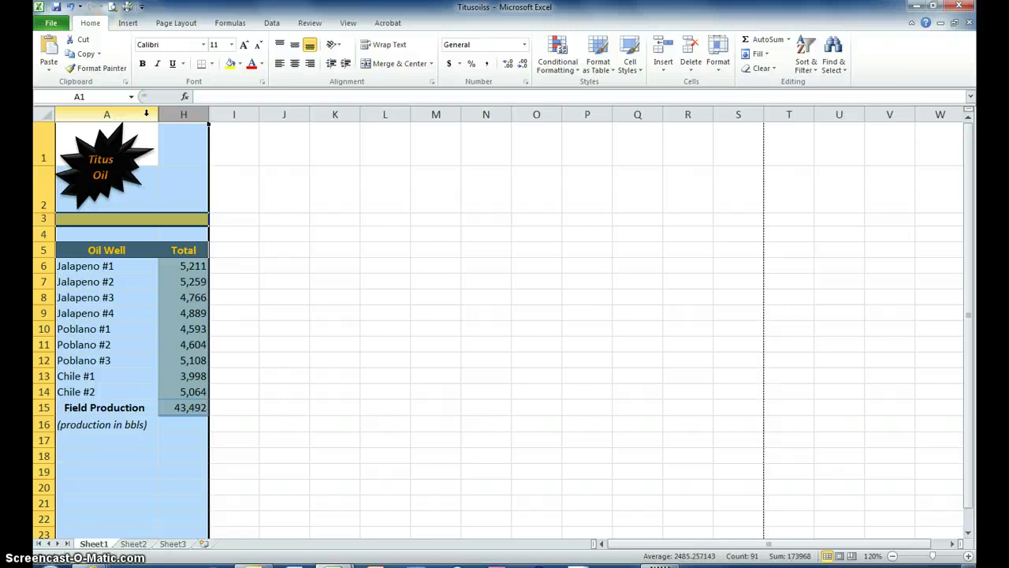
right_click(146, 113)
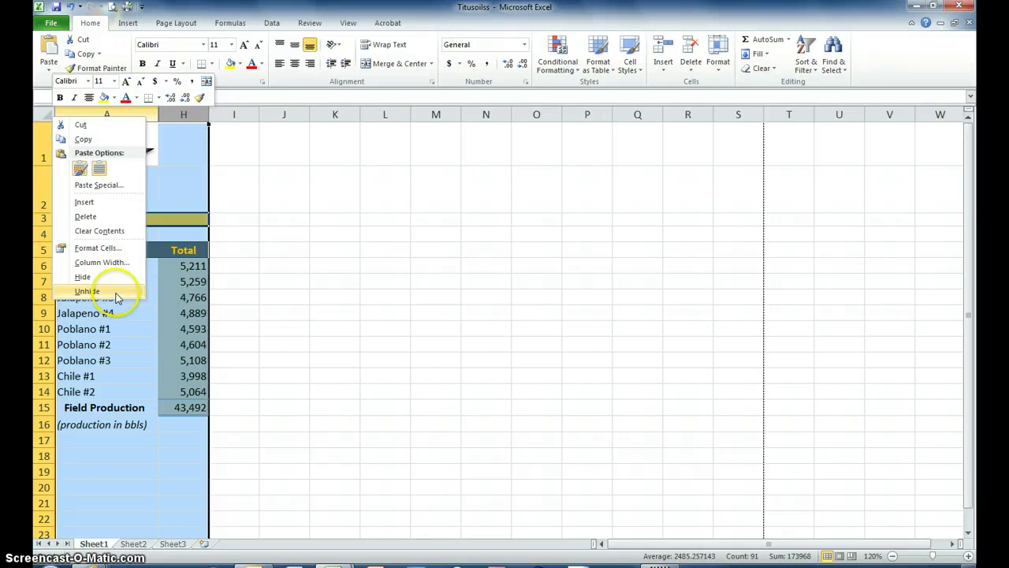
left_click(87, 291)
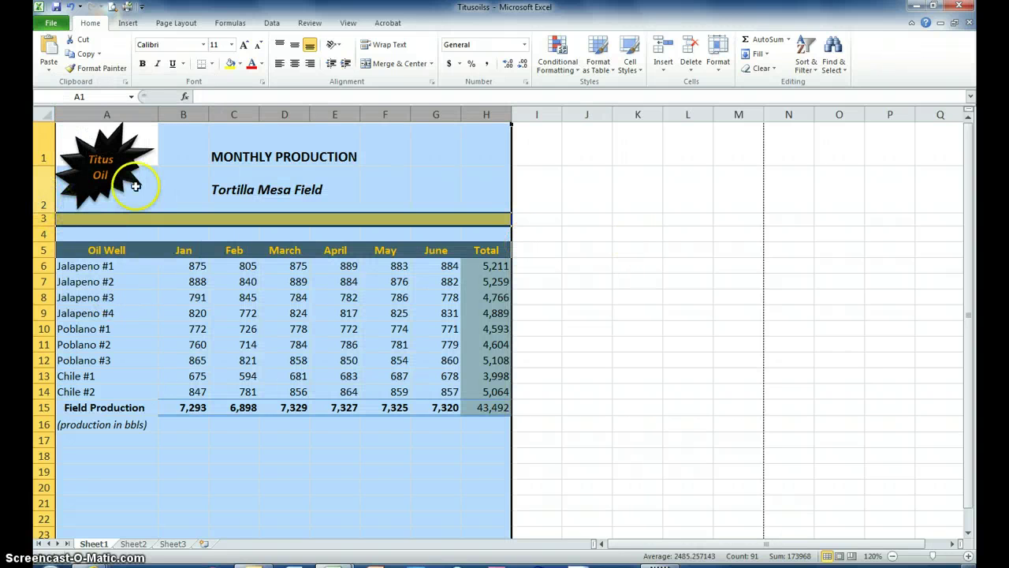
Hide the individual oil well rows 6 to 14, from Jalapeno #1 to Chile #2, in the production sheet.
left_click(42, 266)
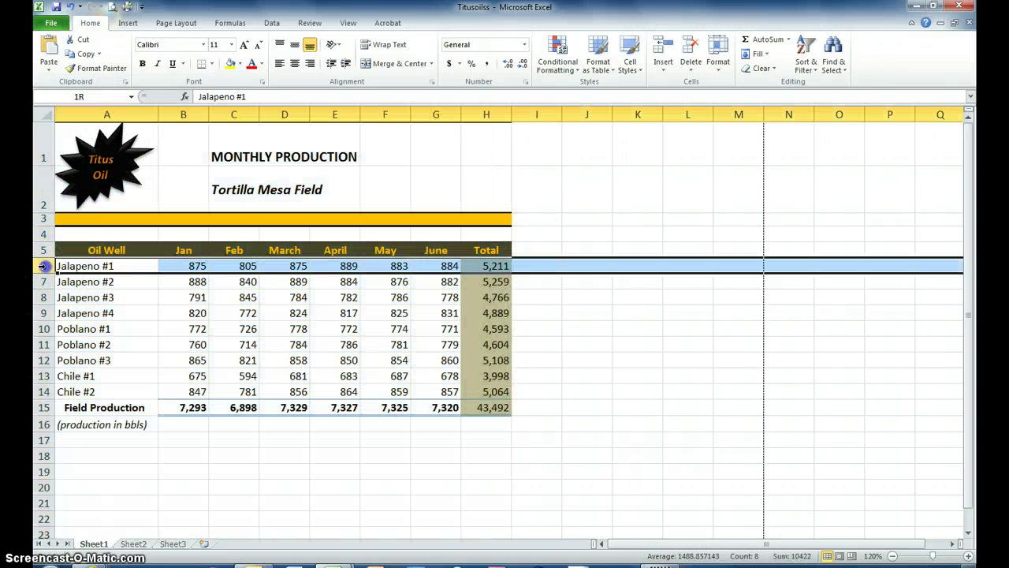
left_click_drag(42, 265, 43, 385)
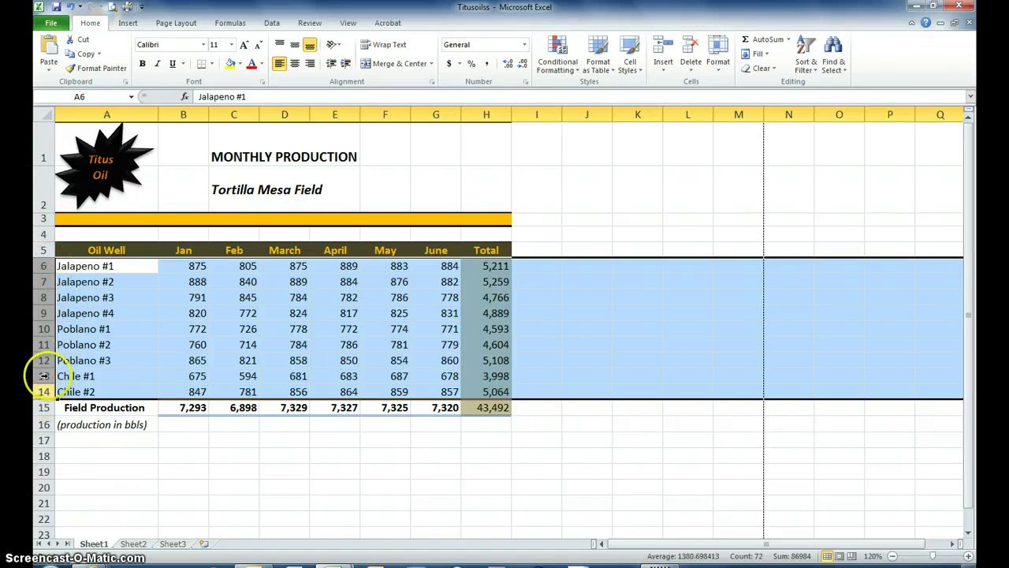
right_click(92, 332)
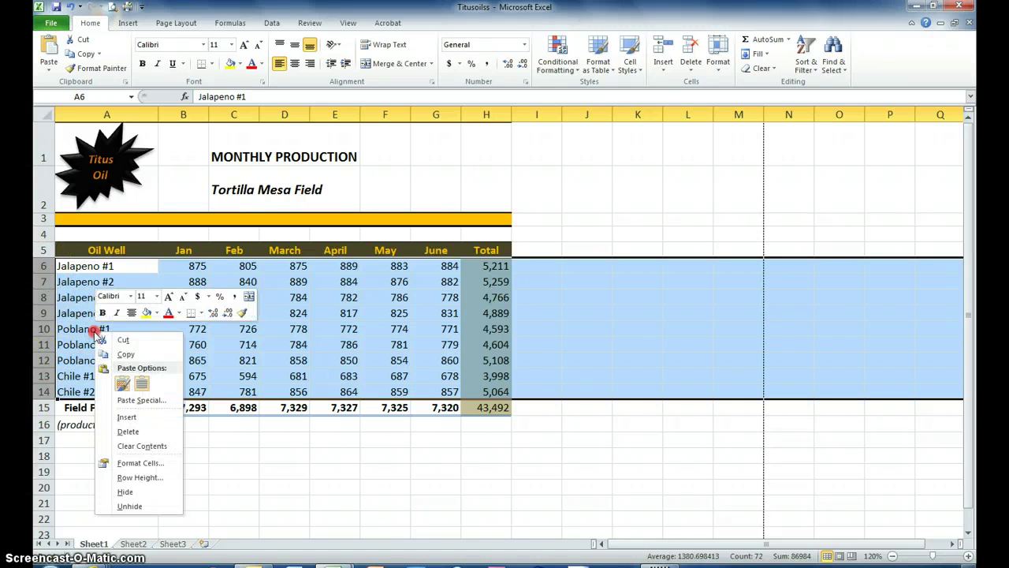
left_click(127, 492)
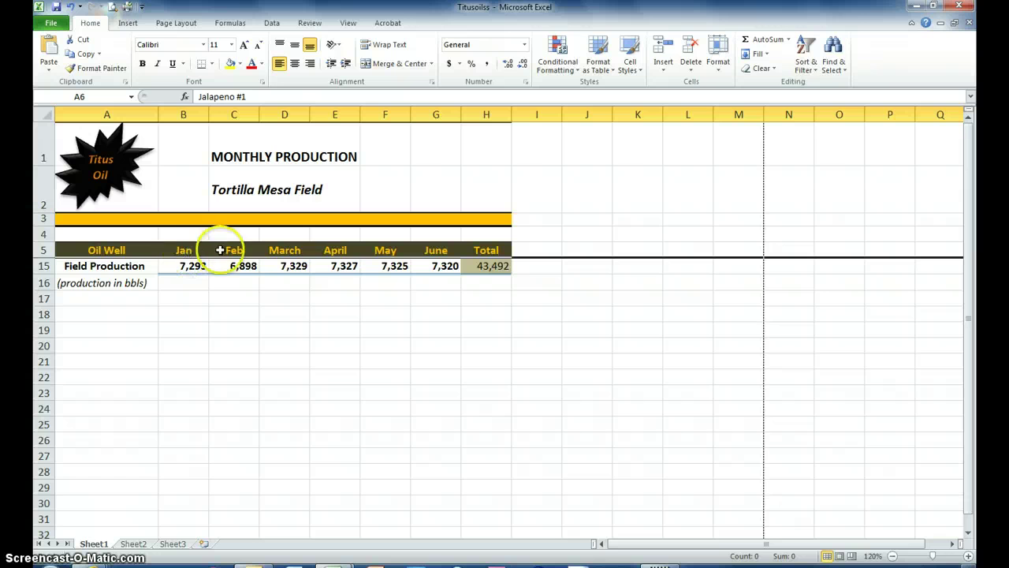
Unhide the oil well rows between rows 5 and 15 of the production sheet.
left_click(43, 250)
left_click_drag(44, 265, 44, 267)
right_click(46, 258)
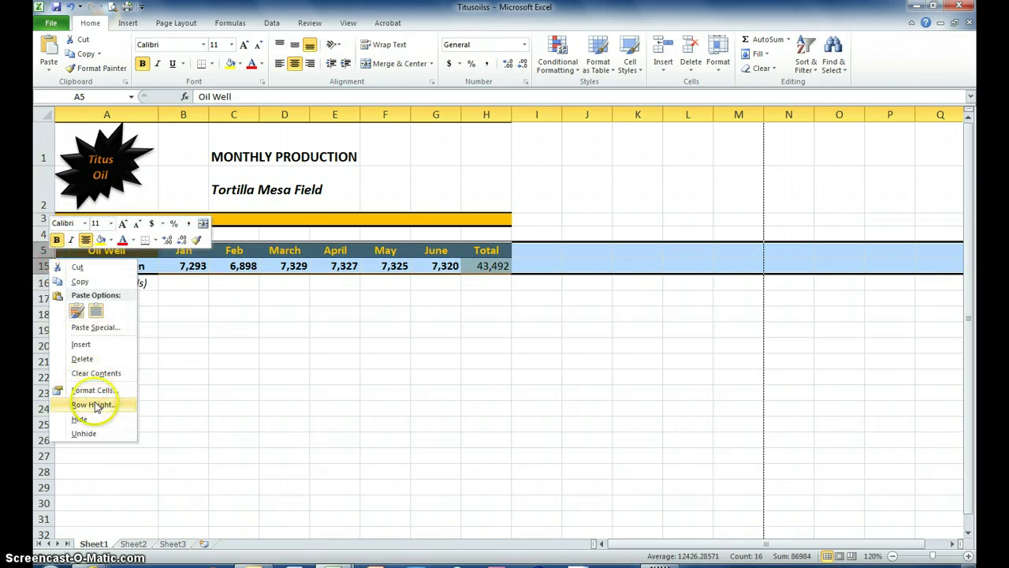
left_click(94, 433)
left_click(229, 473)
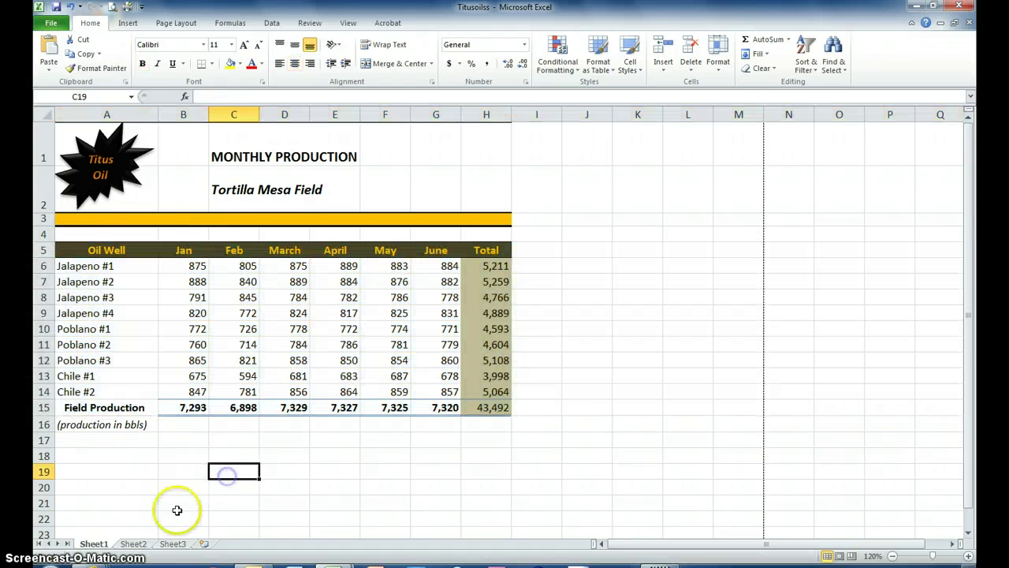
Draw an Up Arrow Callout about 0.89" high and 2.47" wide below the table, reading "Bad weather caused February's low field production.".
left_click(384, 502)
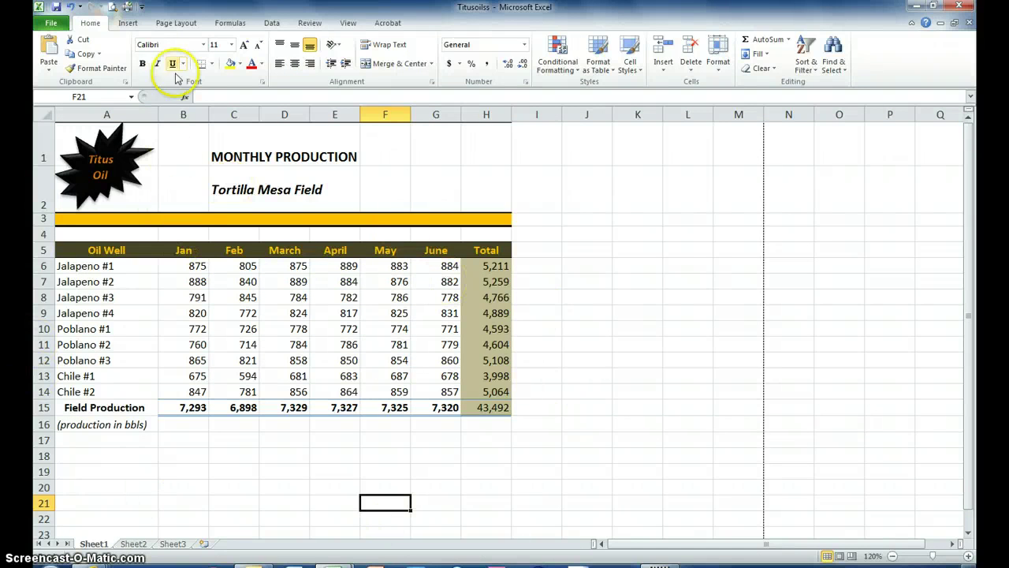
left_click(124, 24)
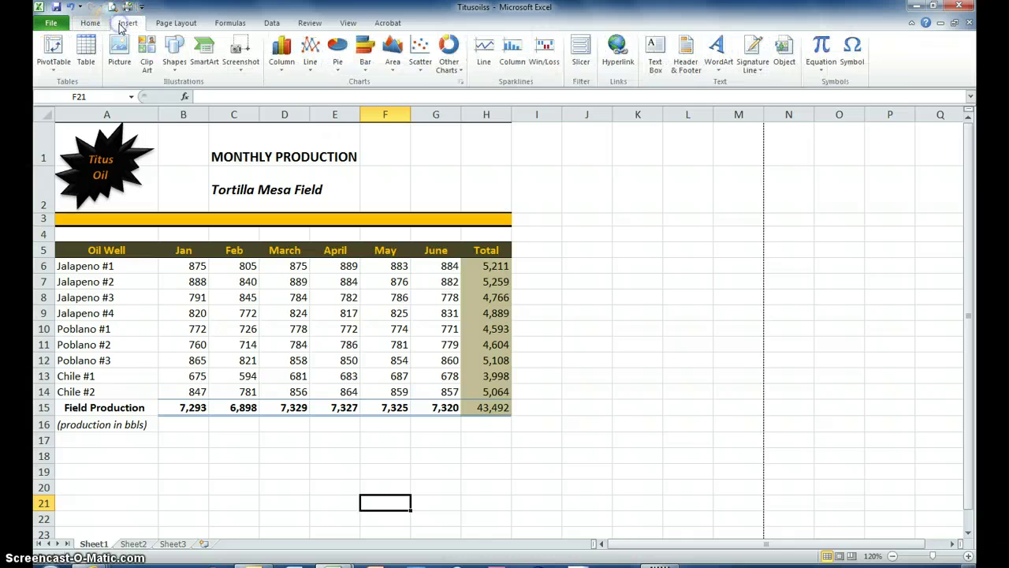
left_click(171, 55)
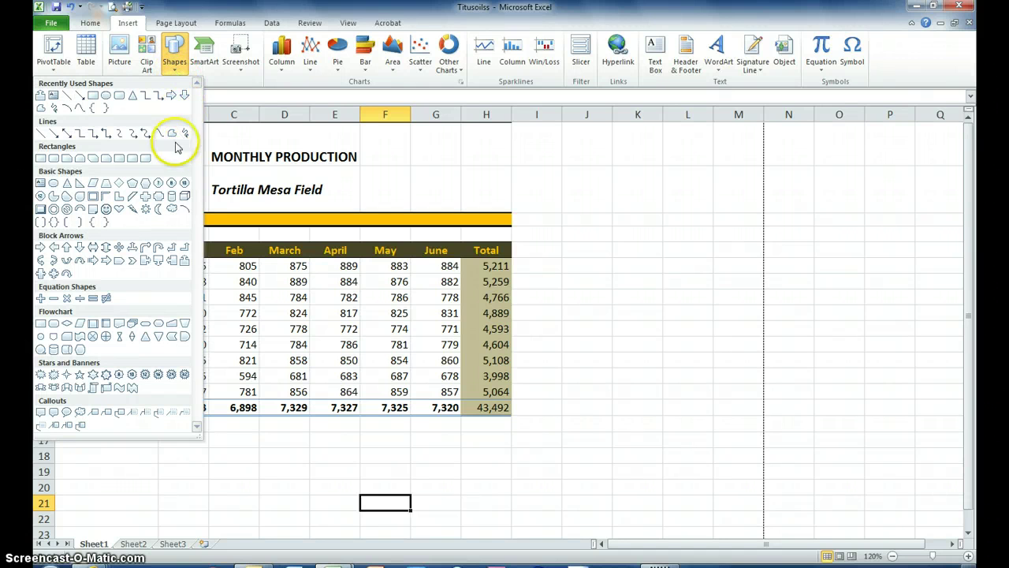
left_click(186, 265)
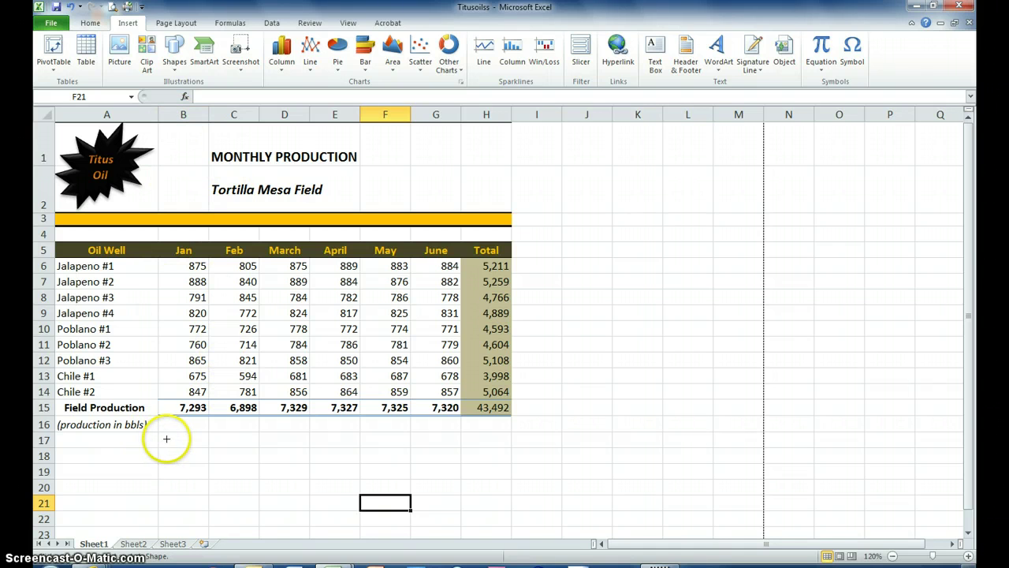
left_click_drag(167, 440, 354, 506)
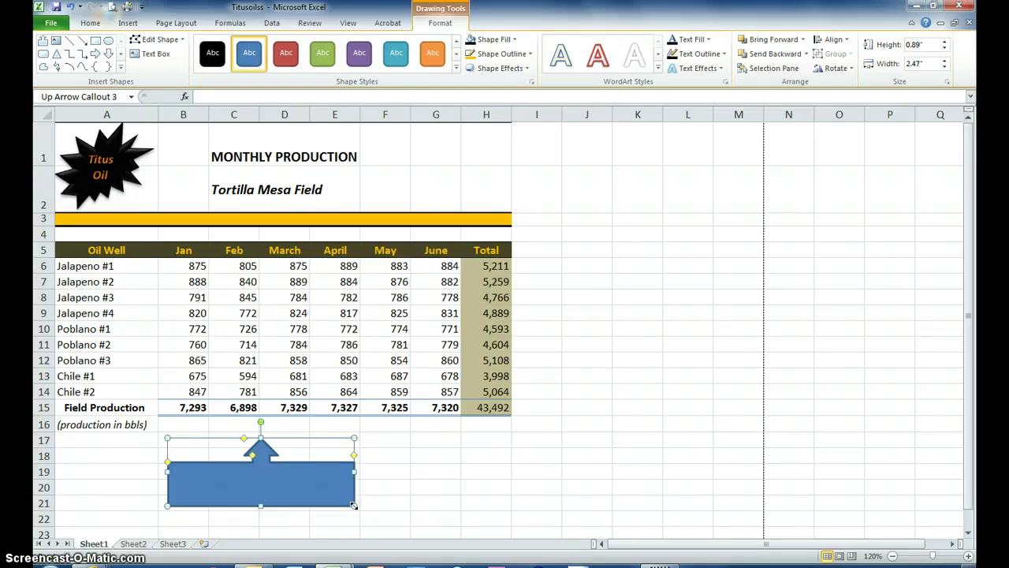
left_click(452, 489)
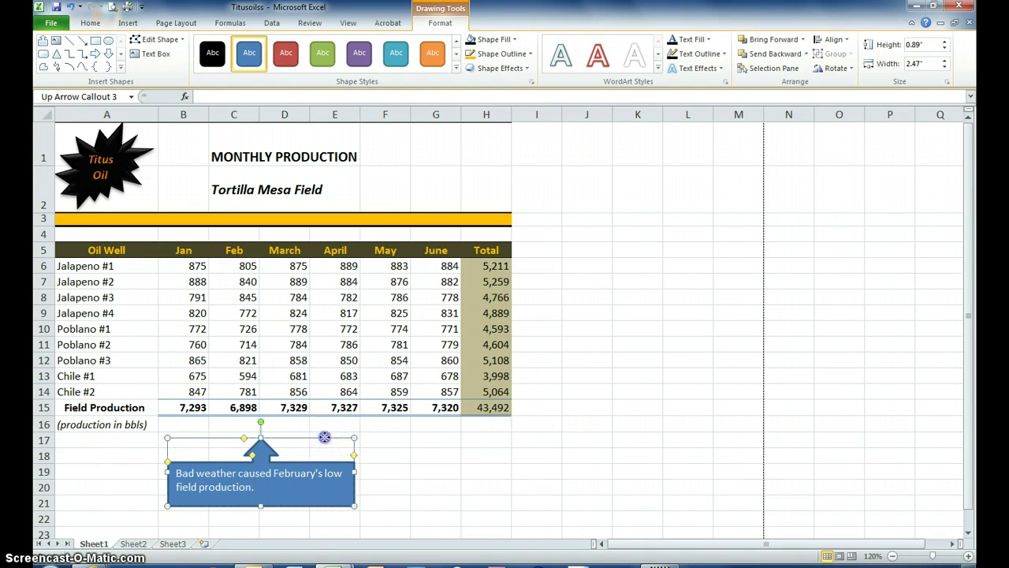
Resize the callout to about 1.22" high and 1.42" wide and position its arrow under February's Field Production total.
left_click_drag(323, 437, 304, 418)
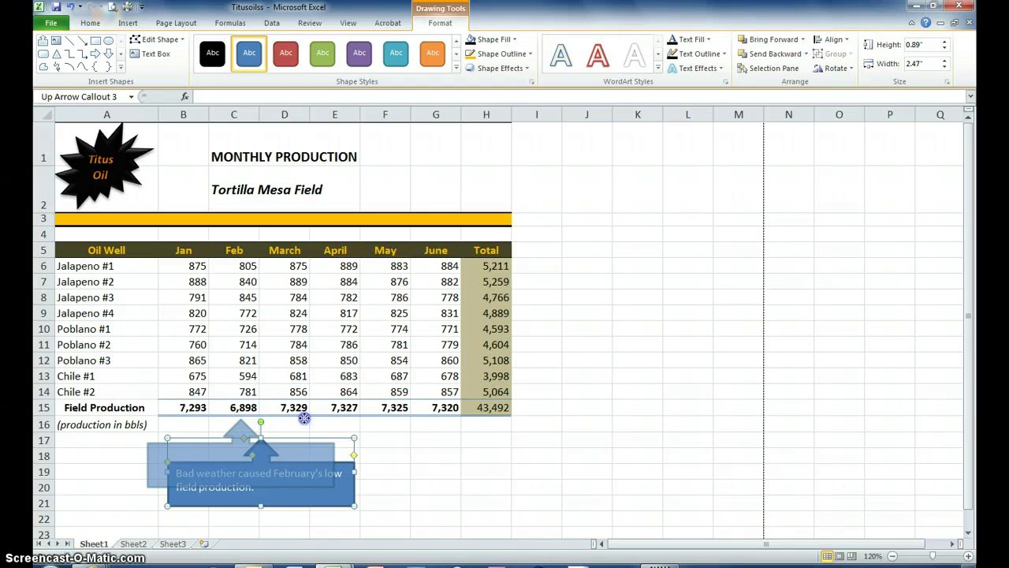
left_click_drag(305, 418, 304, 418)
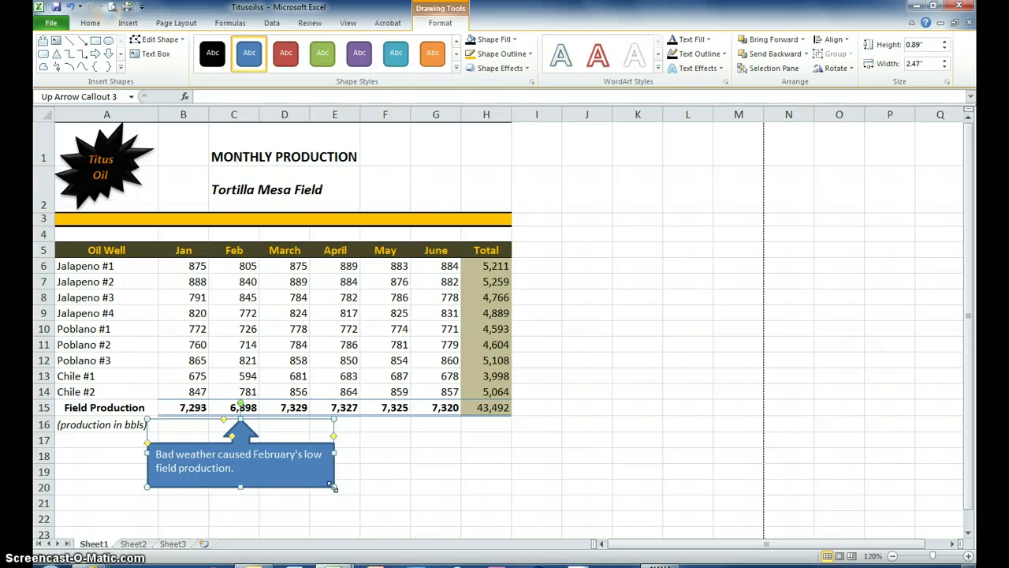
left_click_drag(333, 488, 254, 510)
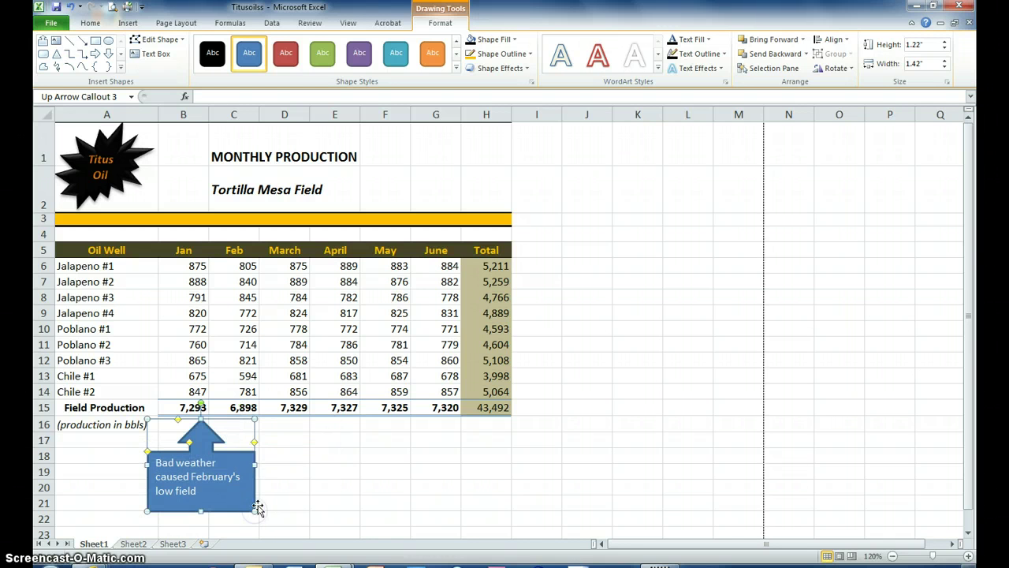
left_click(201, 425)
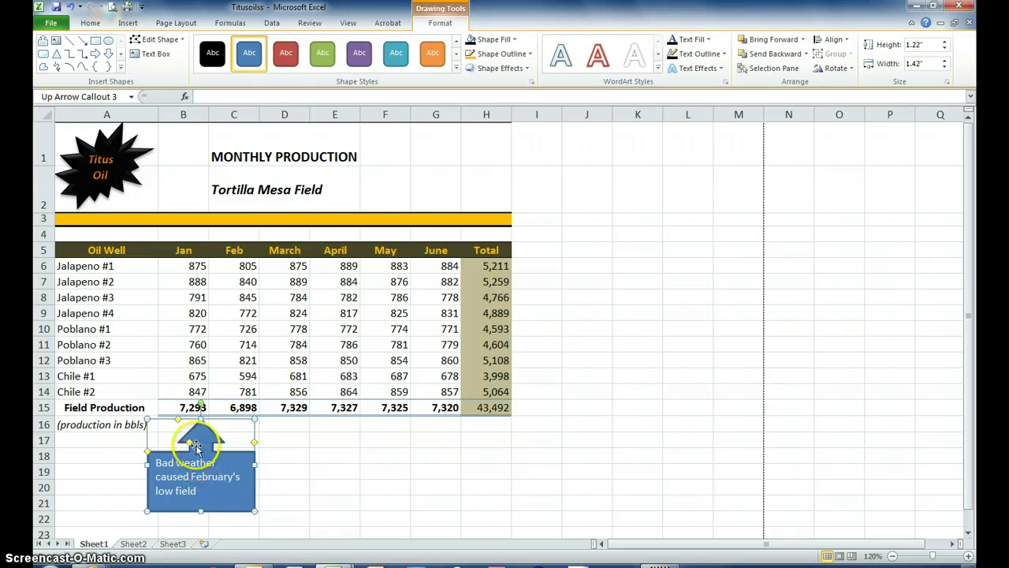
left_click_drag(200, 435, 236, 436)
left_click(284, 501)
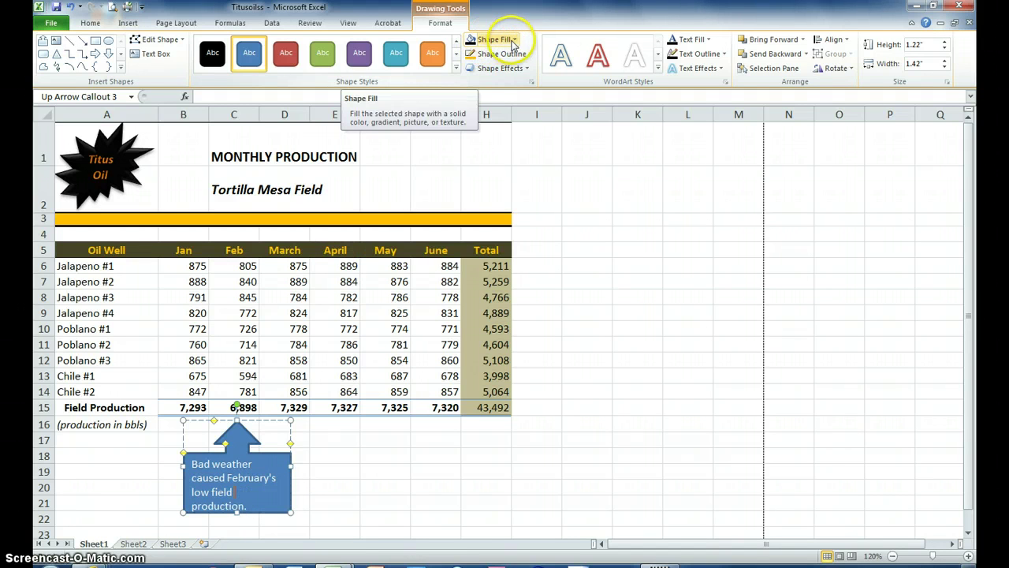
Give the callout the standard Orange fill and a standard Red outline.
left_click(515, 40)
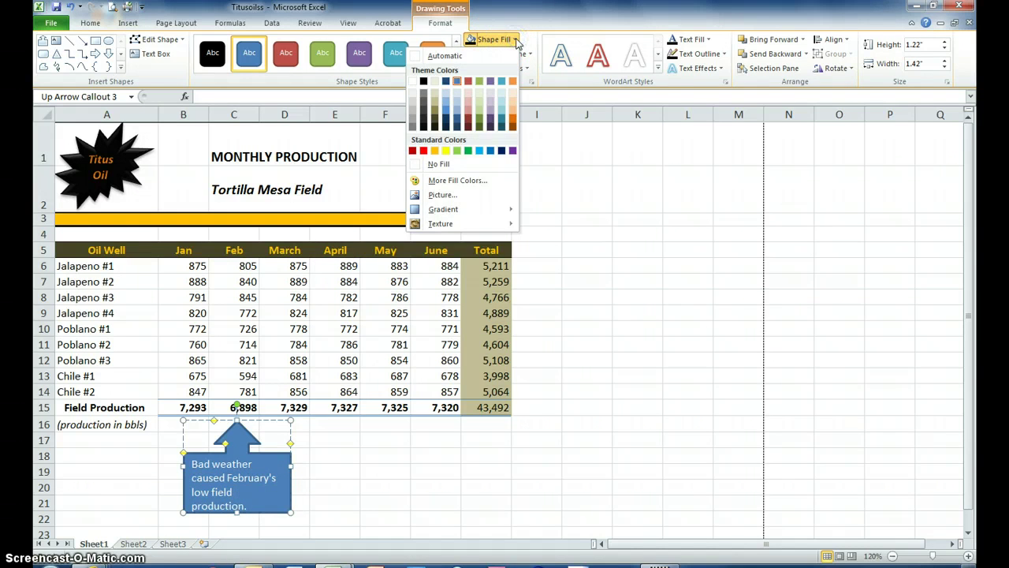
left_click(435, 151)
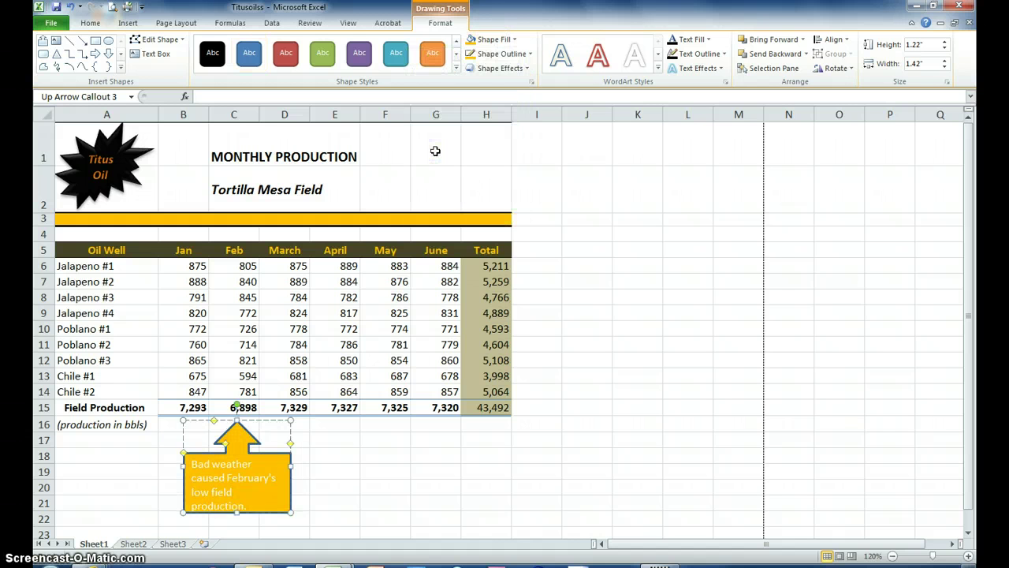
left_click(529, 55)
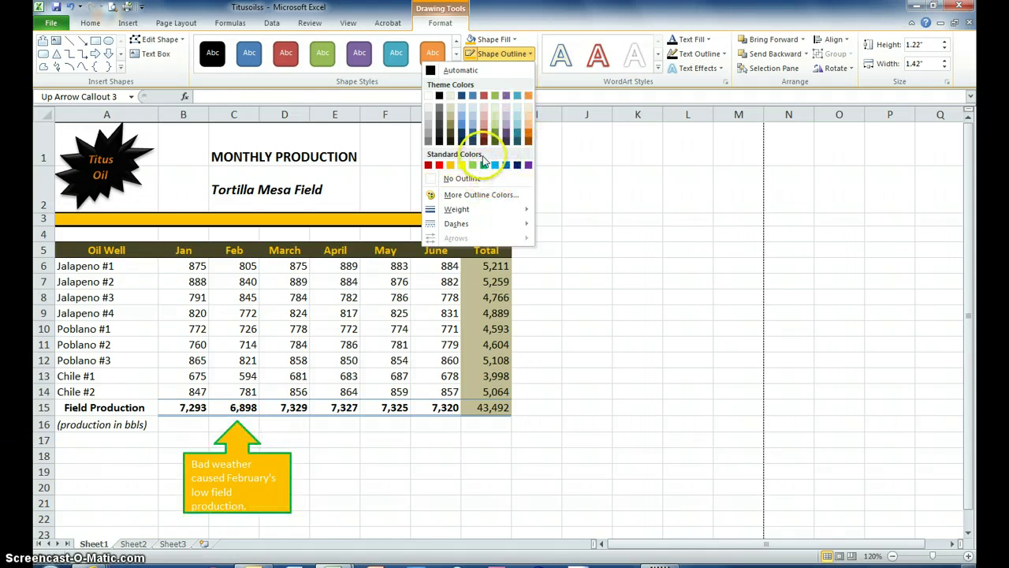
left_click(439, 165)
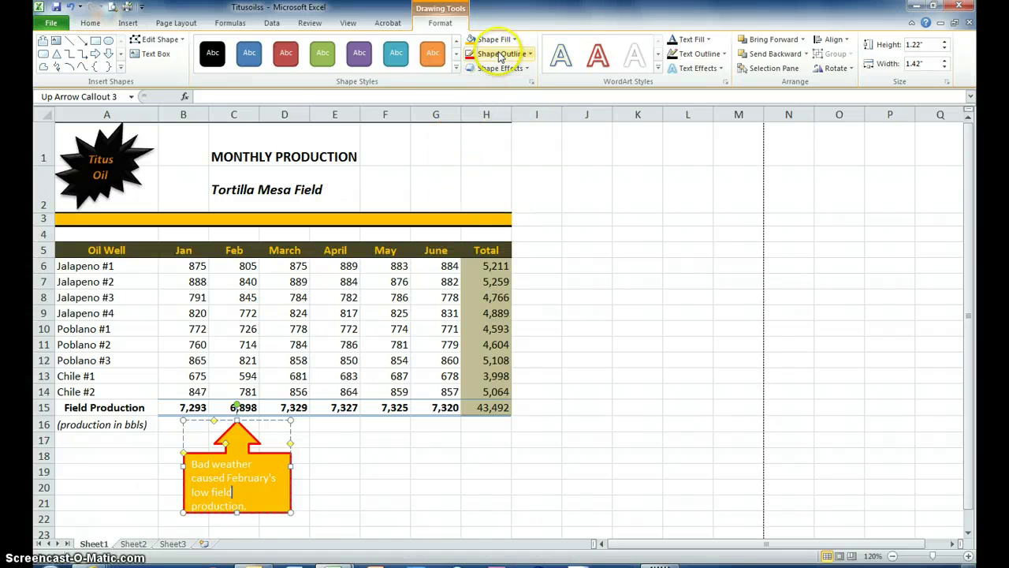
Apply the red Glow effect from the third row of variations to the callout and deselect it.
left_click(528, 70)
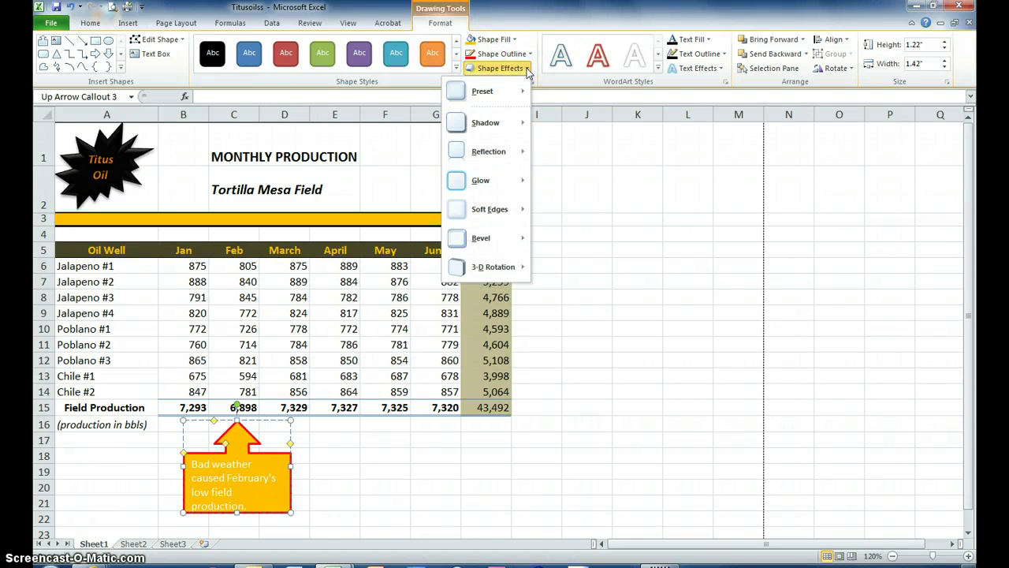
left_click(498, 126)
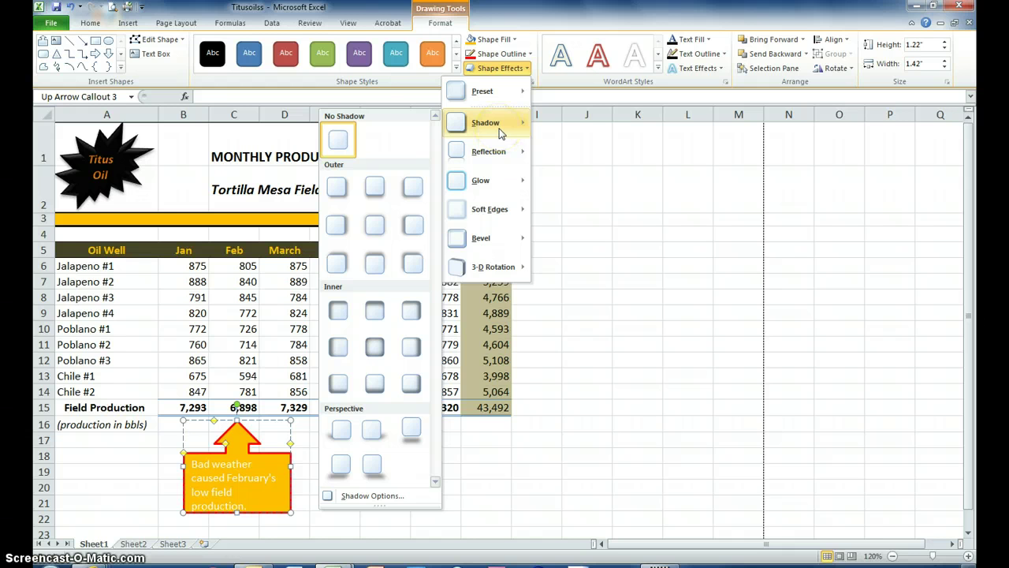
left_click(489, 189)
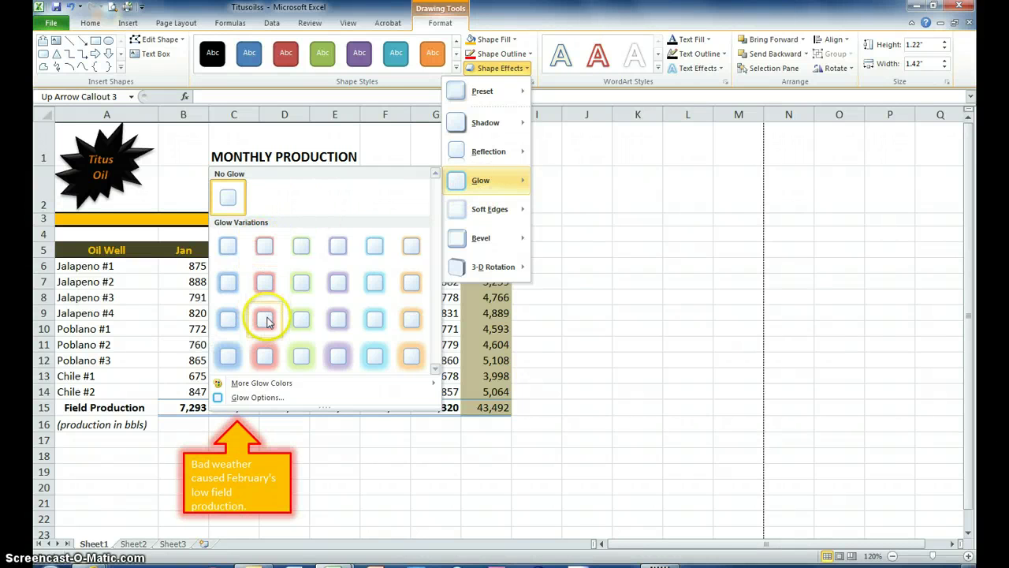
left_click(266, 319)
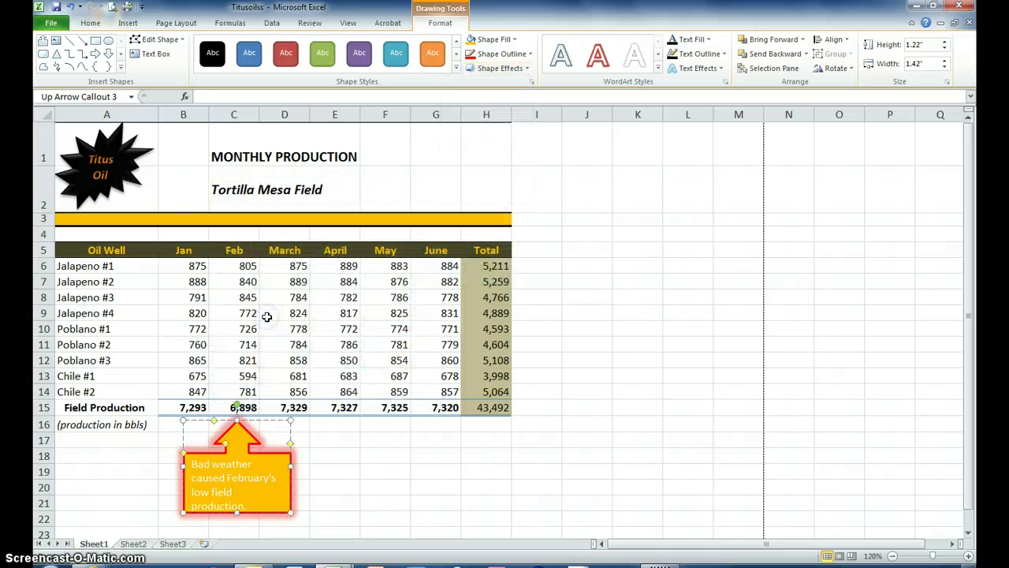
left_click(331, 486)
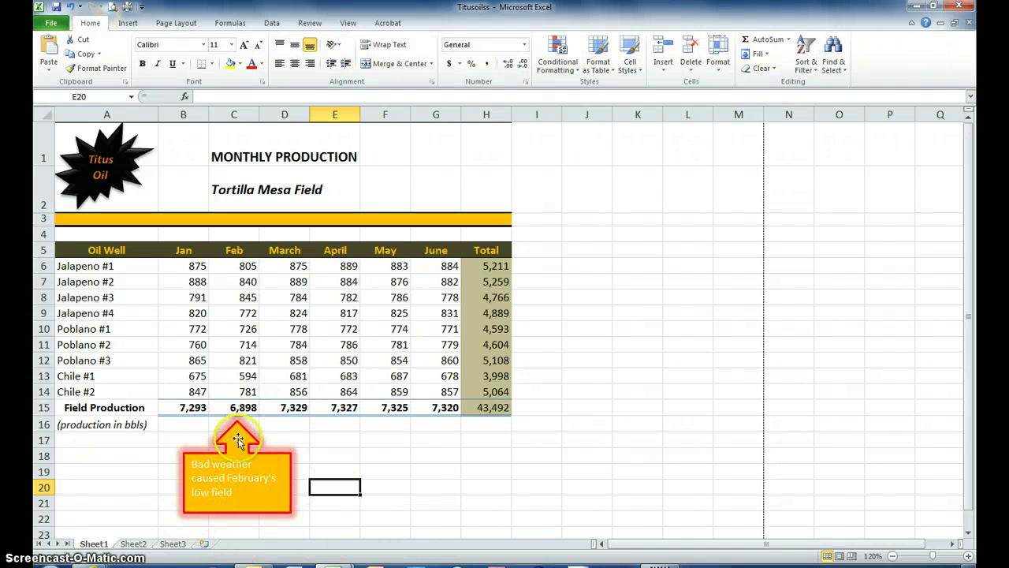
Center all of the callout's text horizontally and deselect the shape.
left_click(236, 491)
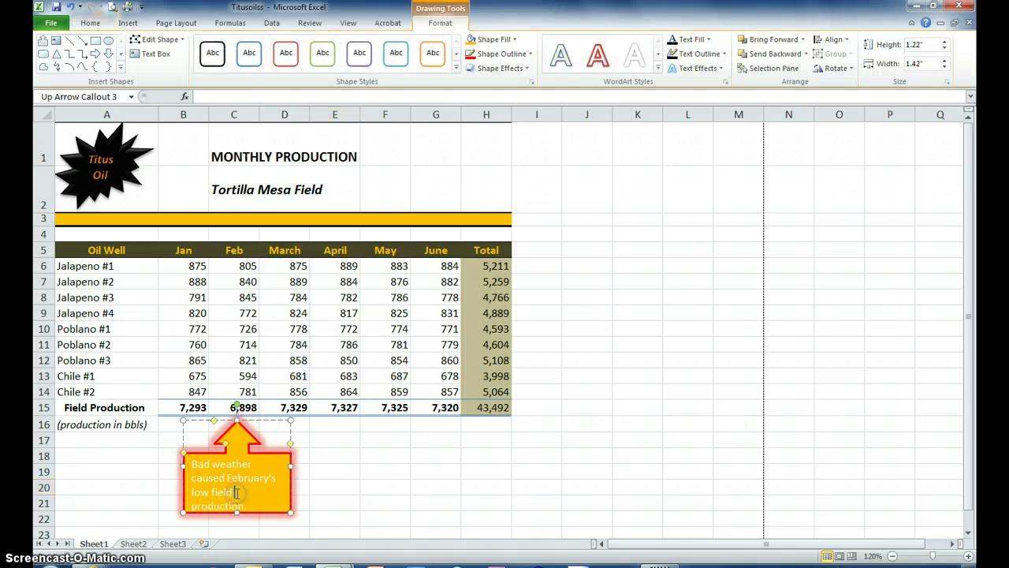
left_click_drag(249, 505, 198, 456)
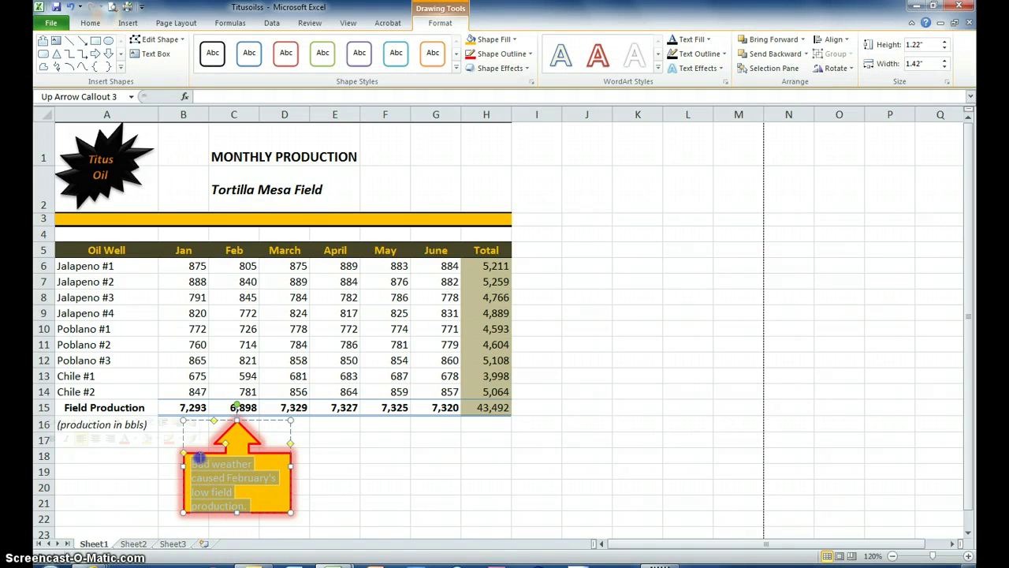
left_click(90, 24)
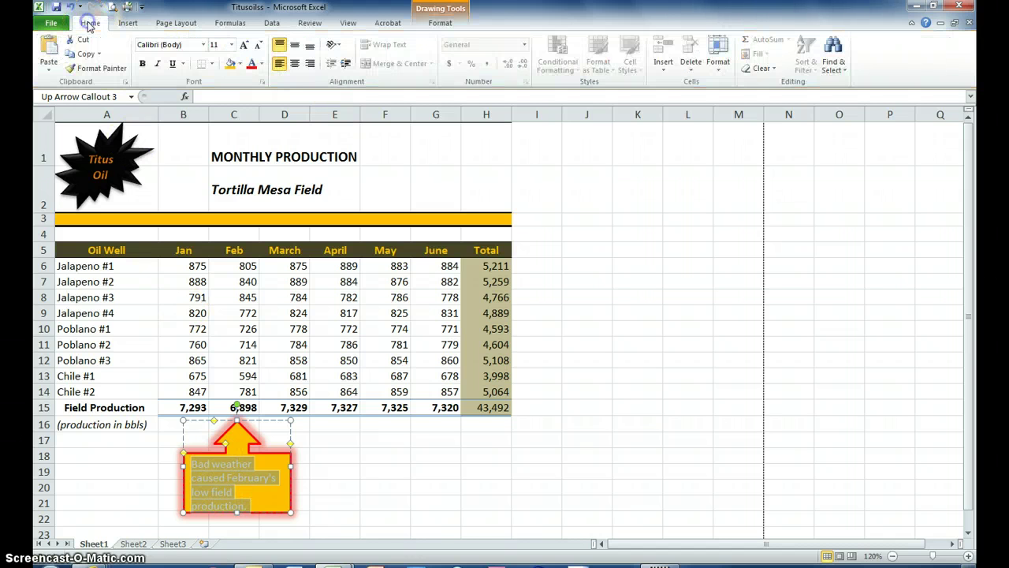
left_click(293, 66)
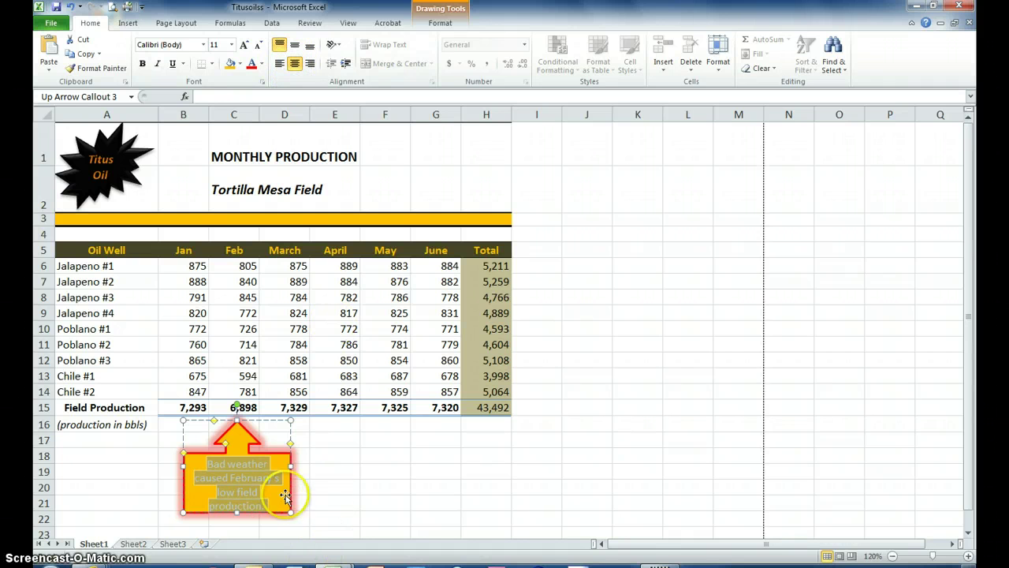
left_click(342, 499)
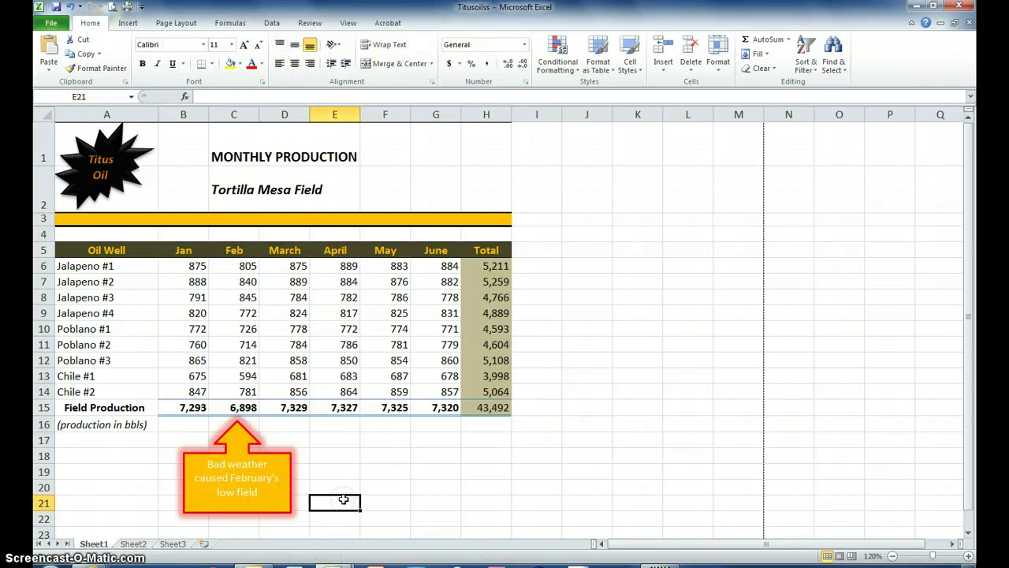
Lengthen the callout downward to about row 22 so its whole text fits, and deselect it.
left_click(238, 511)
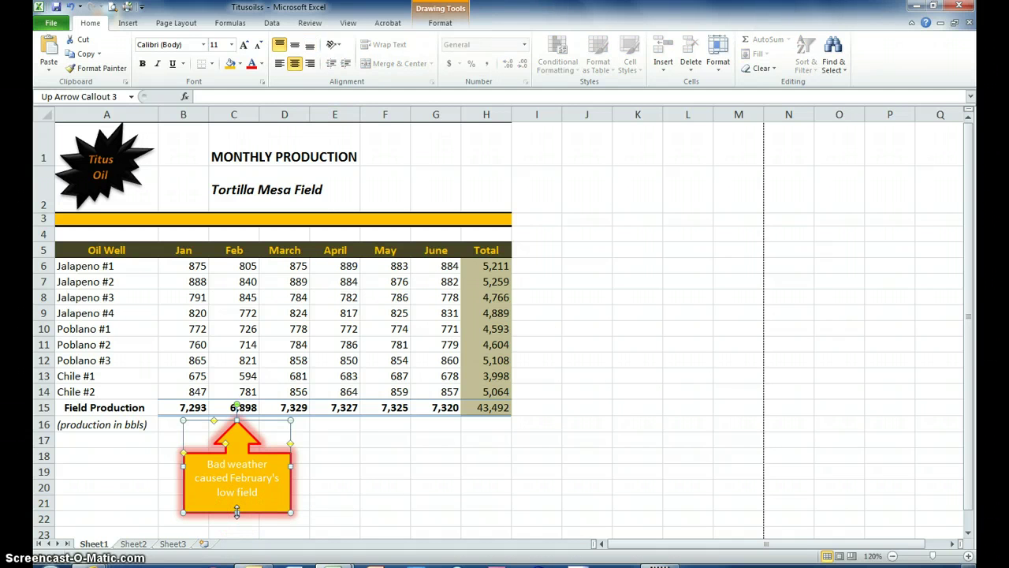
left_click_drag(237, 511, 238, 530)
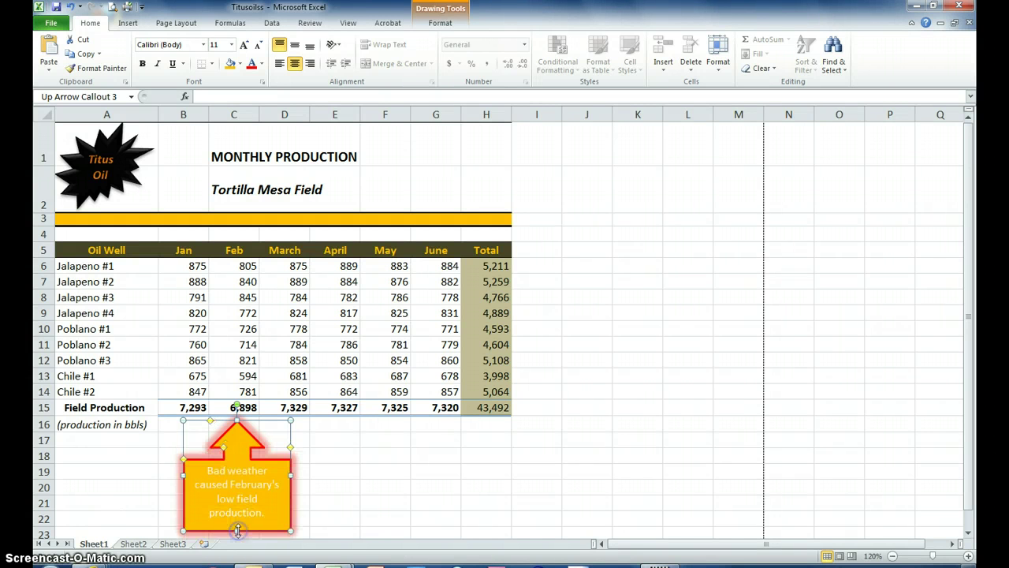
left_click(330, 508)
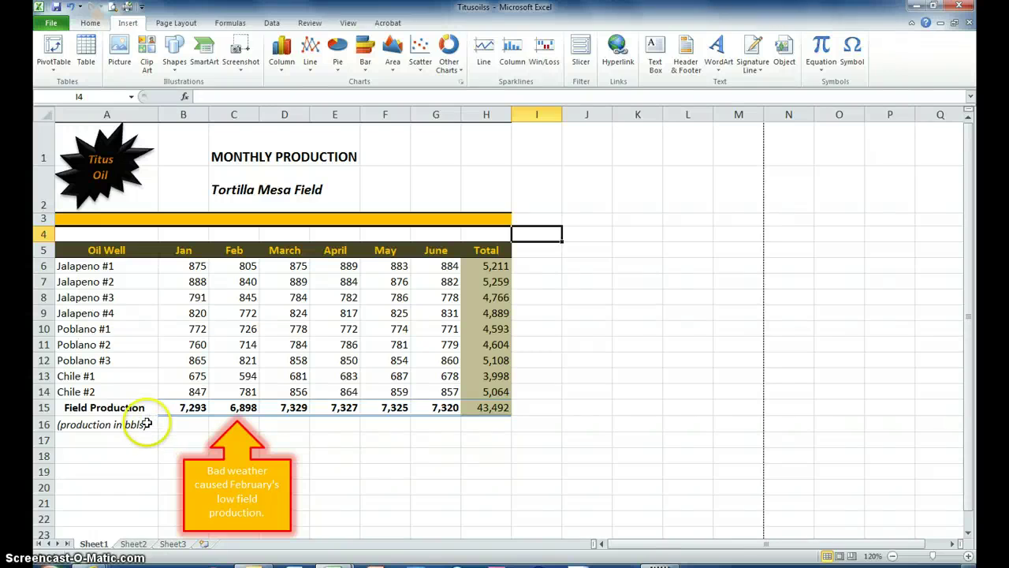
Insert an Inverted Pyramid SmartArt graphic with its levels labelled Jalapeno #2, Jalapeno #1 and Poblano #3 beside the production table.
left_click(122, 24)
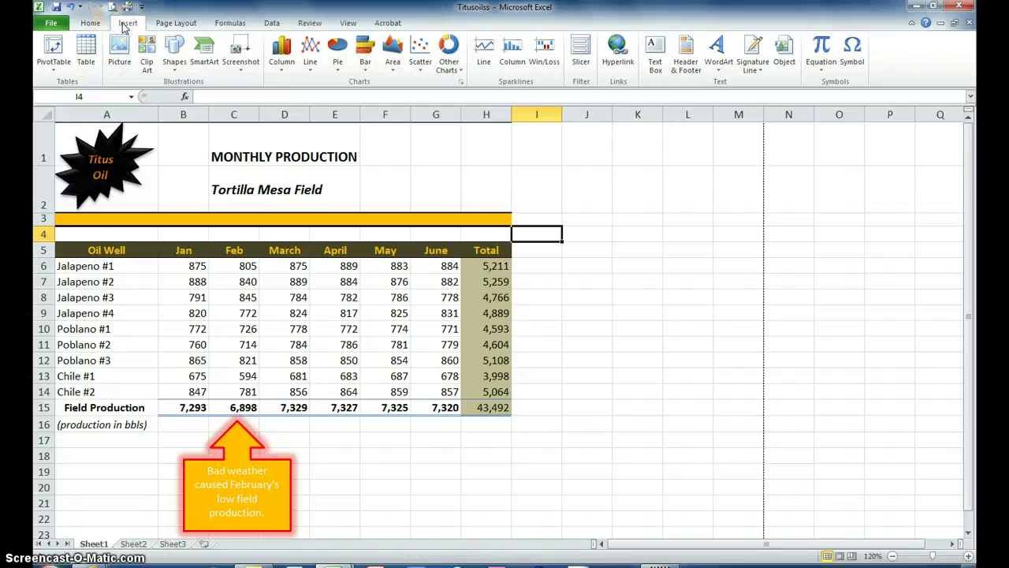
left_click(209, 72)
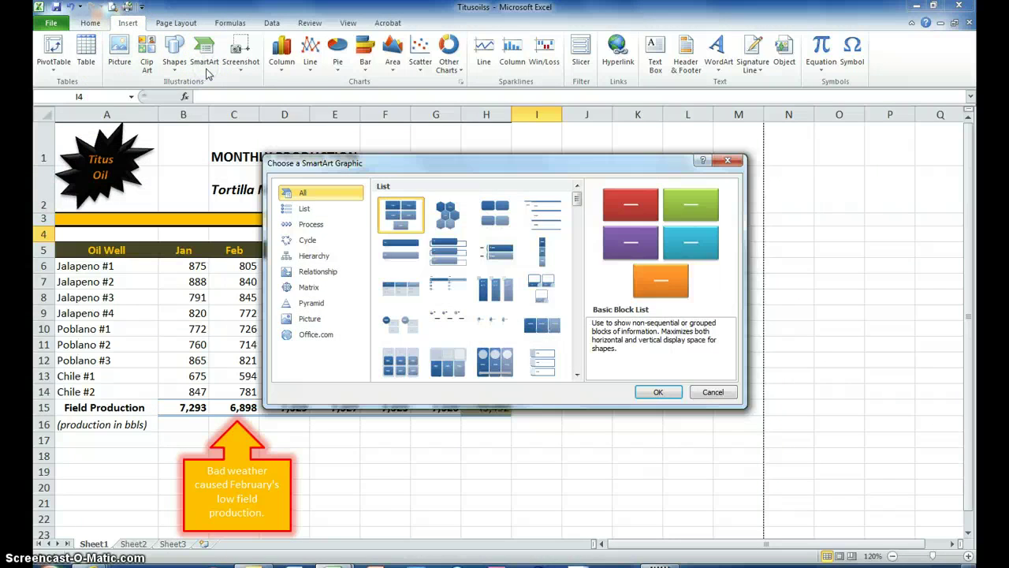
left_click(317, 306)
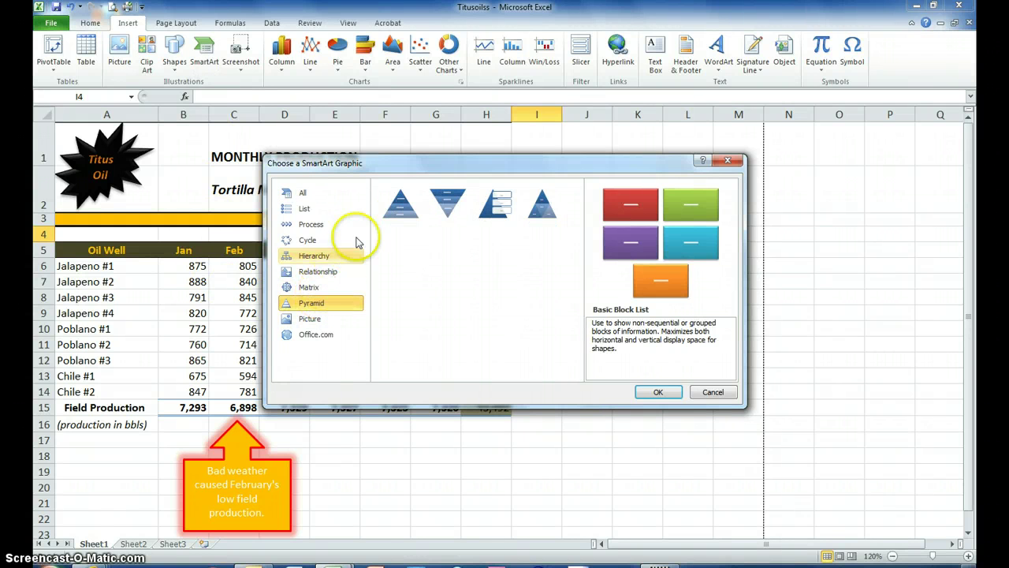
left_click(440, 207)
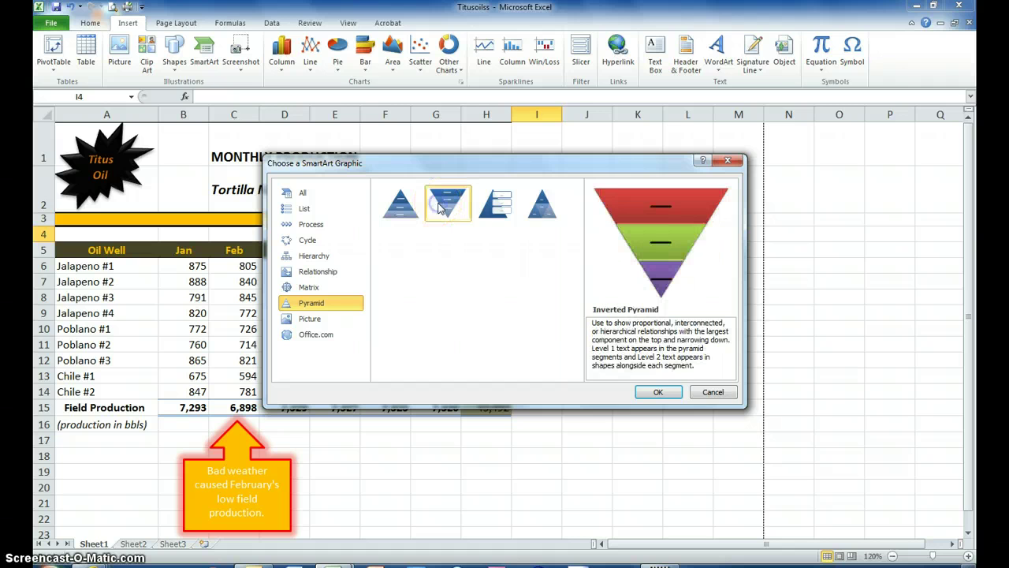
left_click(644, 392)
left_click(526, 272)
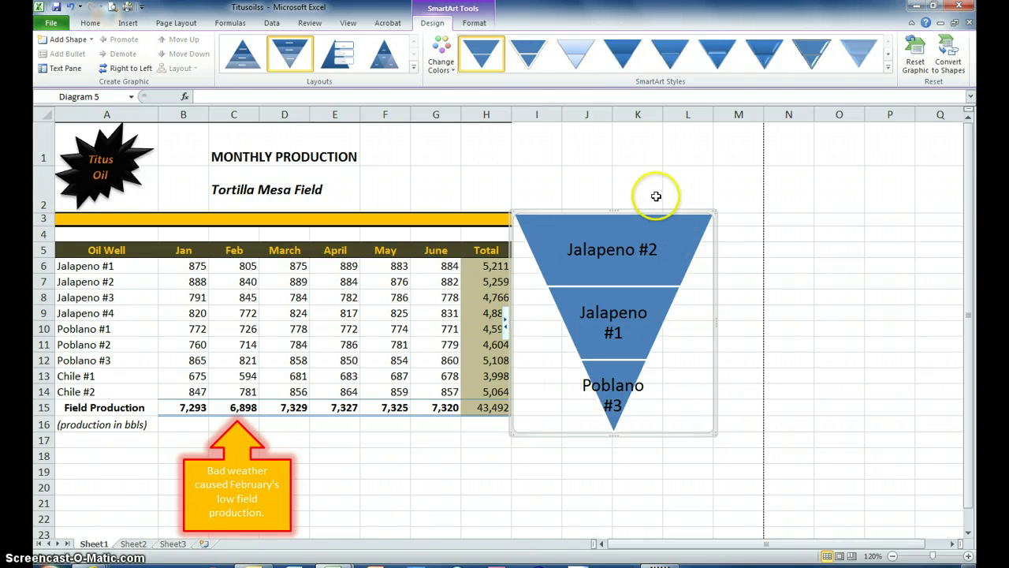
Position and resize the SmartArt graphic beside the table so it spans about rows 3 to 15 in columns I to L.
mouse_move(646, 213)
left_mouse_down()
mouse_move(635, 217)
mouse_move(639, 315)
mouse_move(613, 214)
mouse_move(520, 217)
mouse_move(547, 203)
mouse_move(655, 201)
mouse_move(647, 211)
left_mouse_up()
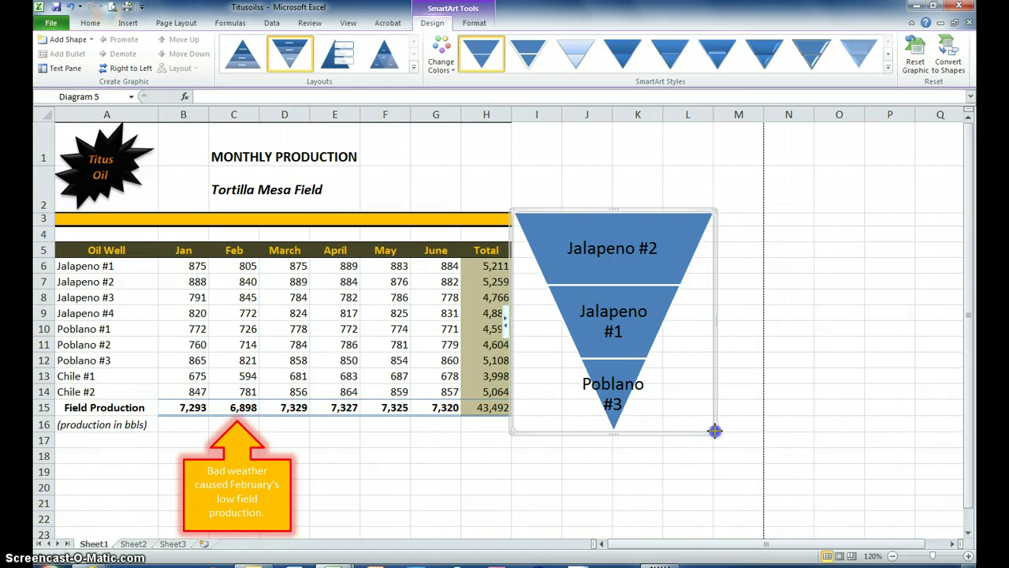
left_click_drag(715, 430, 714, 280)
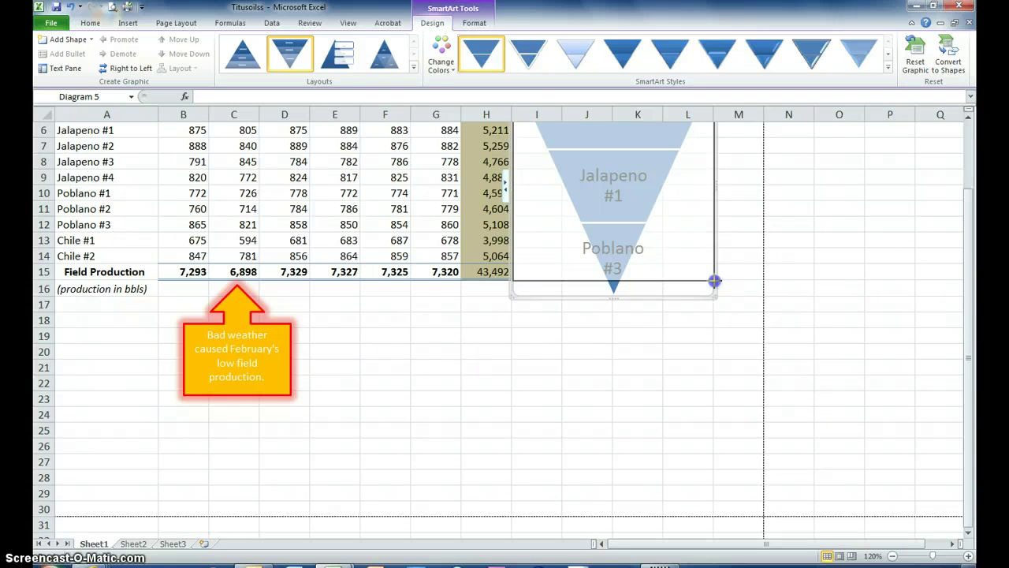
left_click_drag(714, 280, 717, 278)
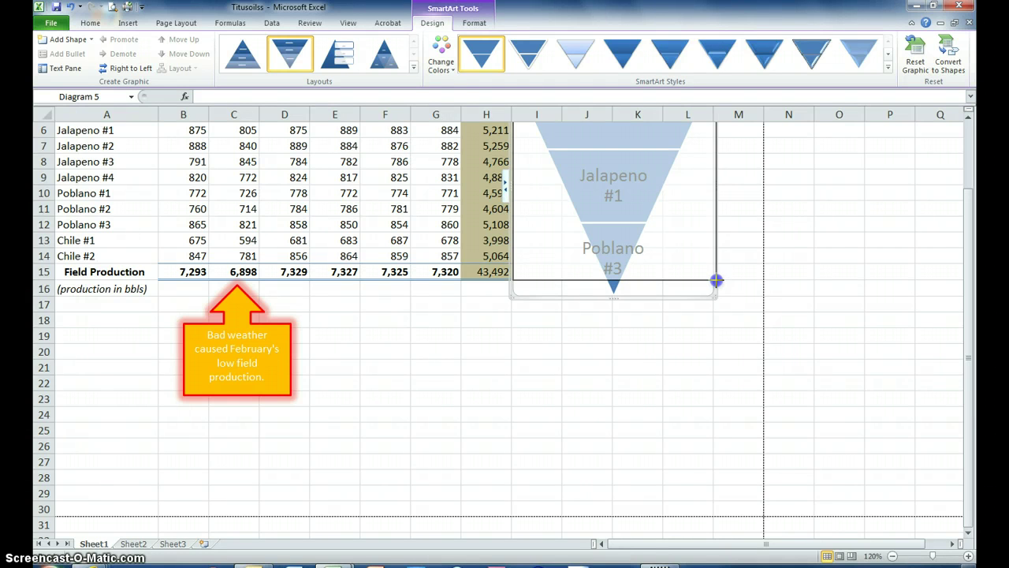
left_click_drag(717, 278, 716, 279)
scroll(689, 365, "up", 2)
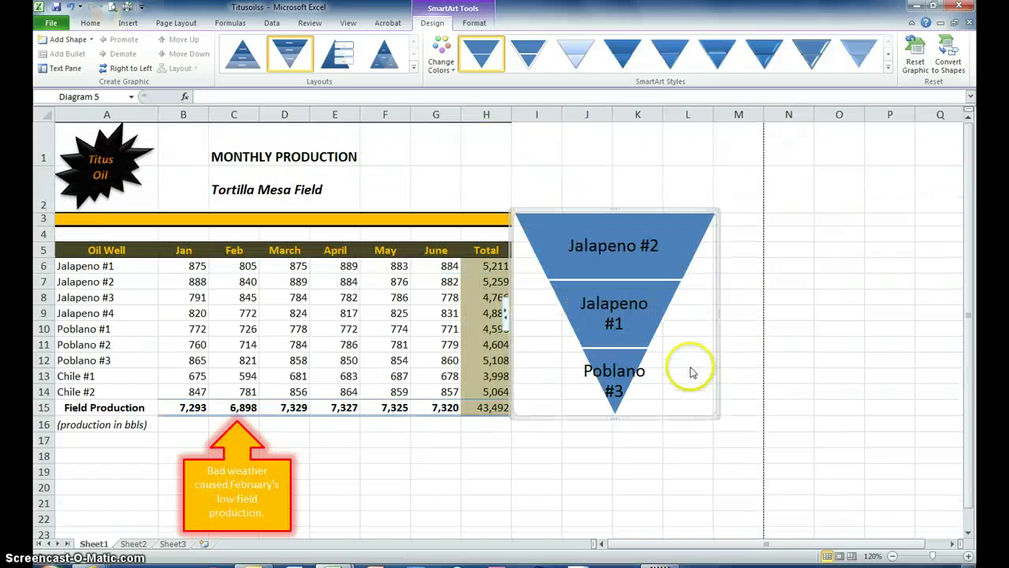
left_click(749, 359)
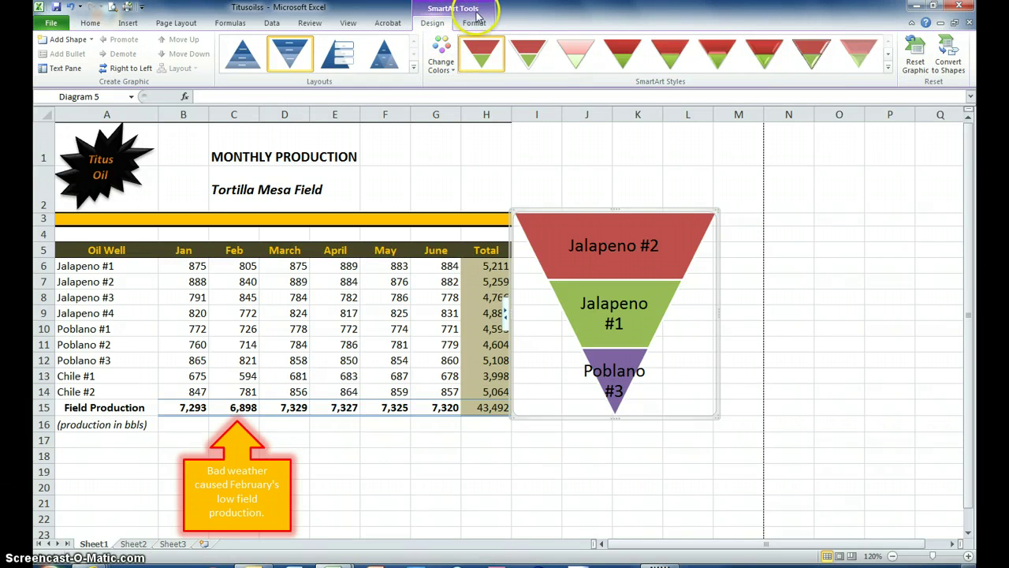
Recolor the SmartArt pyramid with the first Colorful variation and apply the fifth 3-D SmartArt style.
left_click(435, 26)
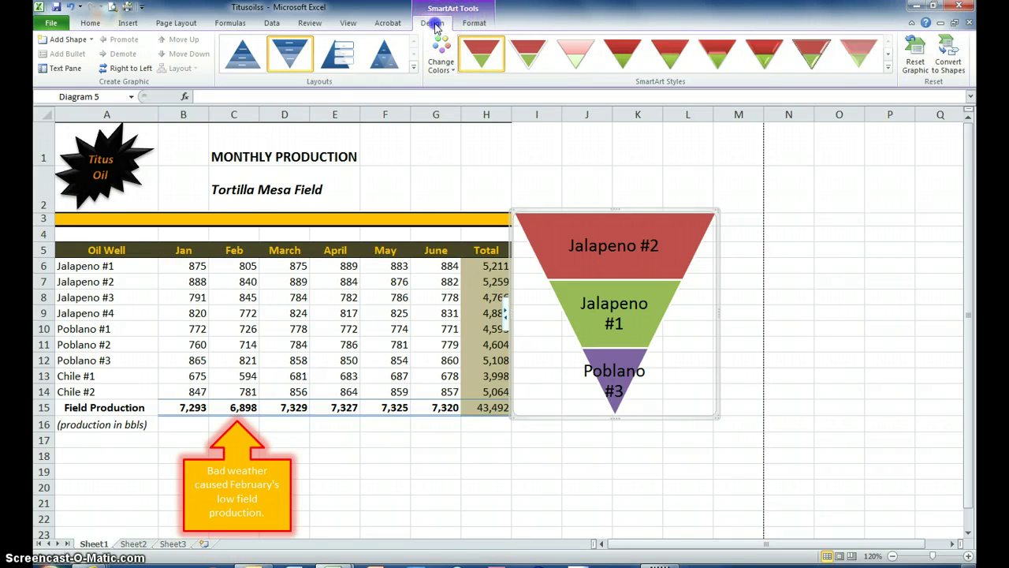
left_click(446, 68)
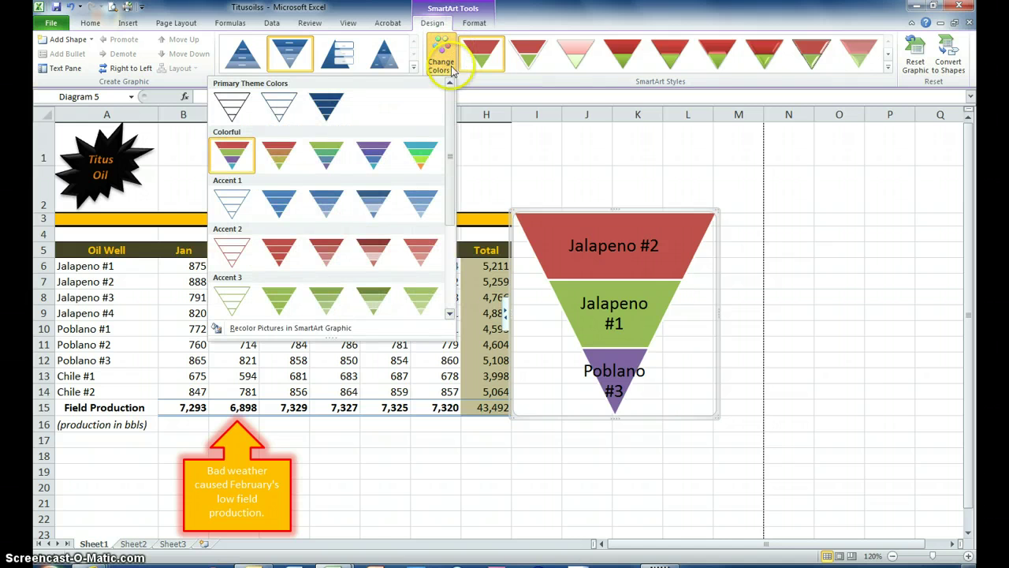
left_click(234, 152)
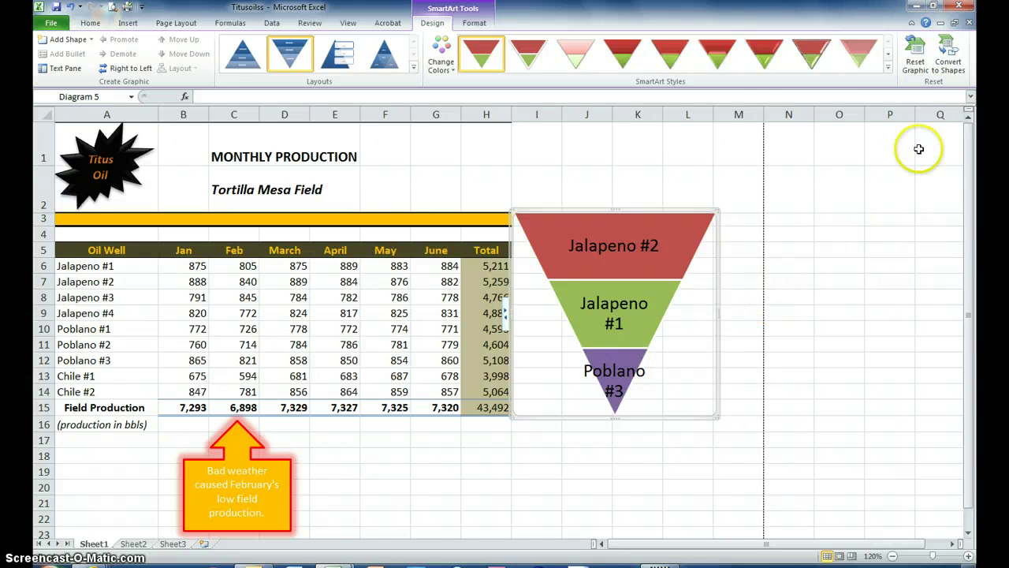
left_click(887, 68)
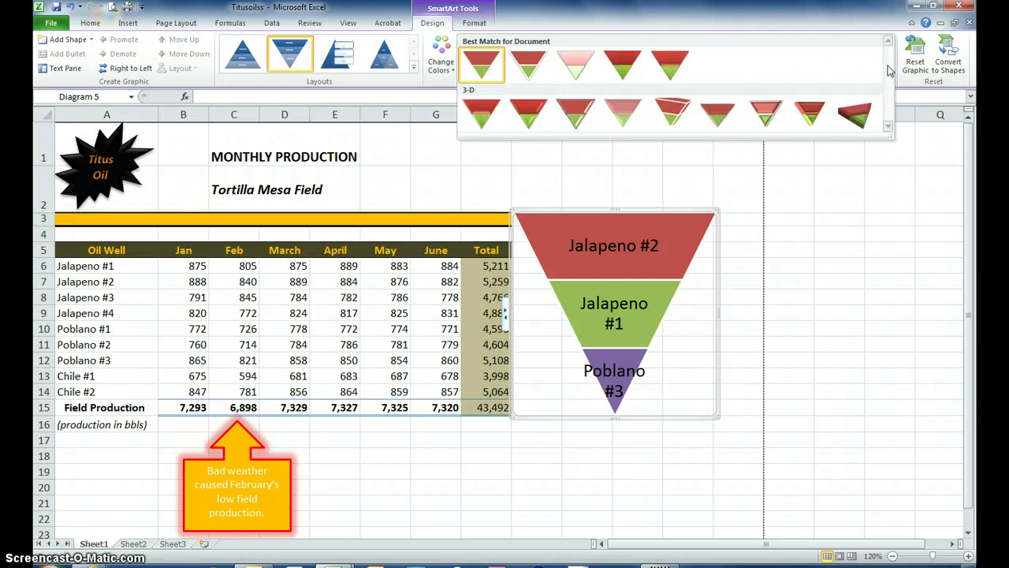
left_click(670, 112)
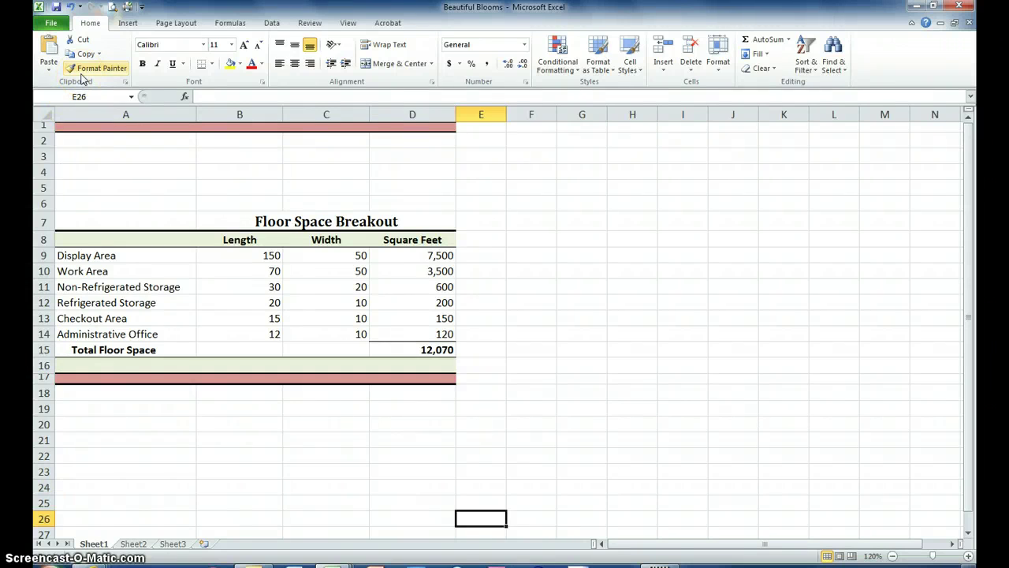
In the Beautiful Blooms workbook, insert the yellow tulips picture from the shared Business Template\BIM\Excel\Excel Lesson 06 folder and place it beside the table.
left_click(127, 23)
left_click(118, 47)
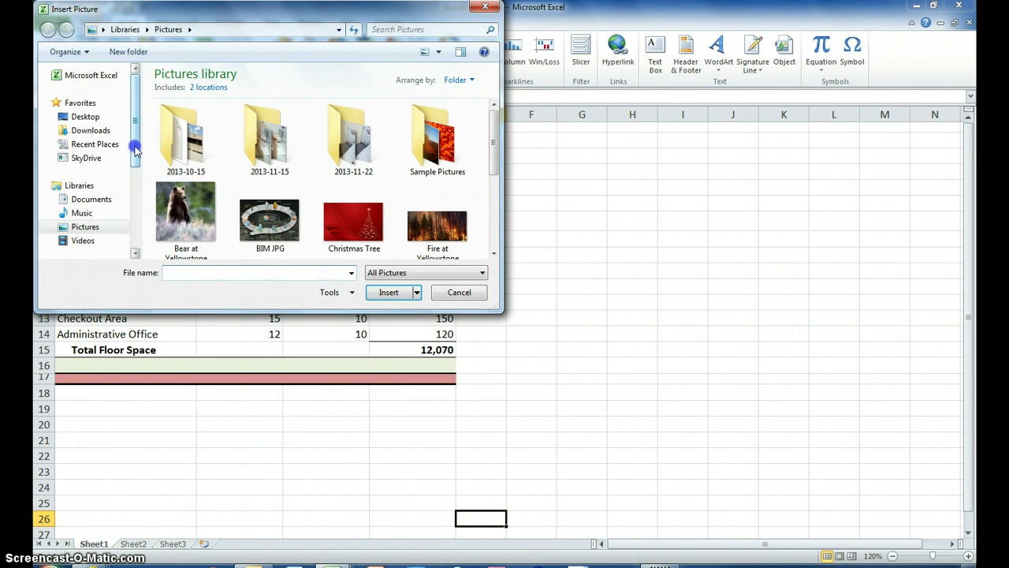
left_click_drag(135, 149, 134, 207)
left_click(101, 196)
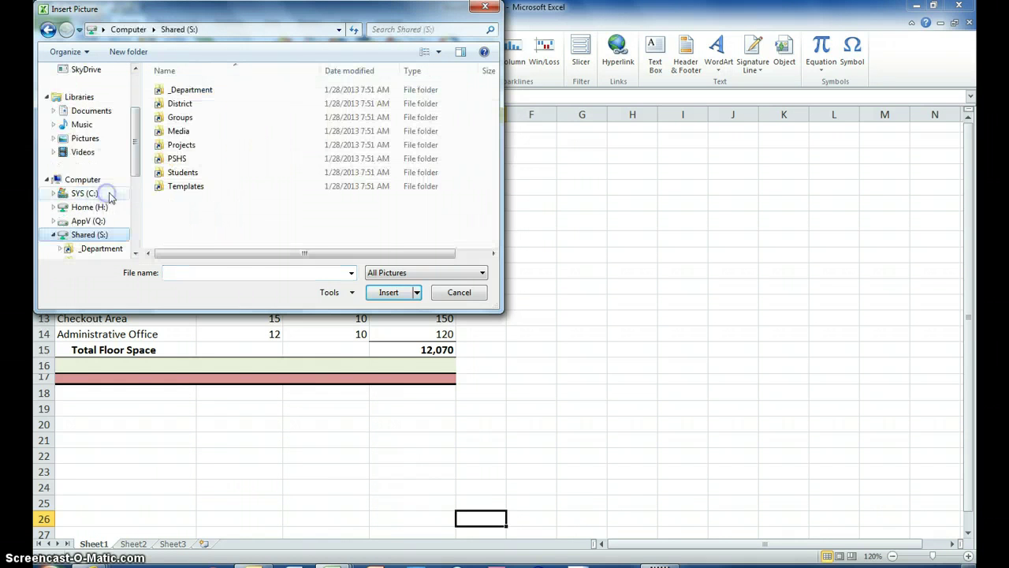
double_click(169, 186)
scroll(186, 193, "down", 6)
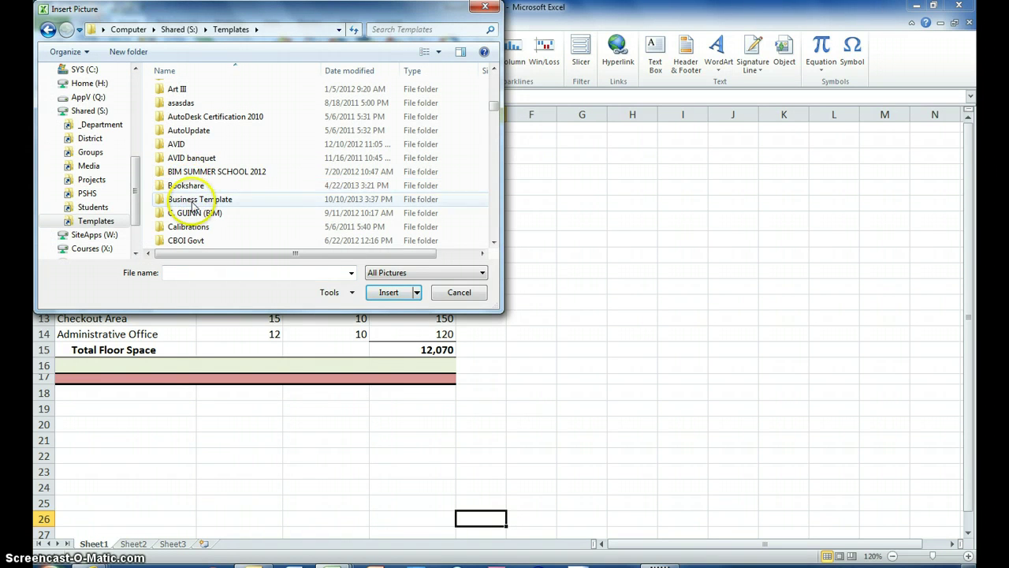
double_click(193, 199)
double_click(174, 103)
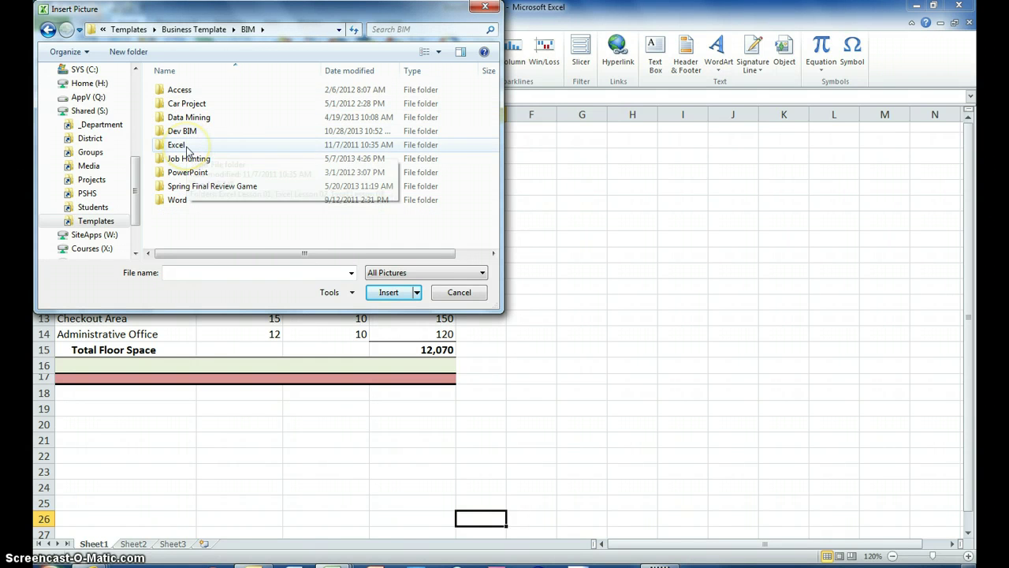
double_click(176, 145)
left_click(196, 161)
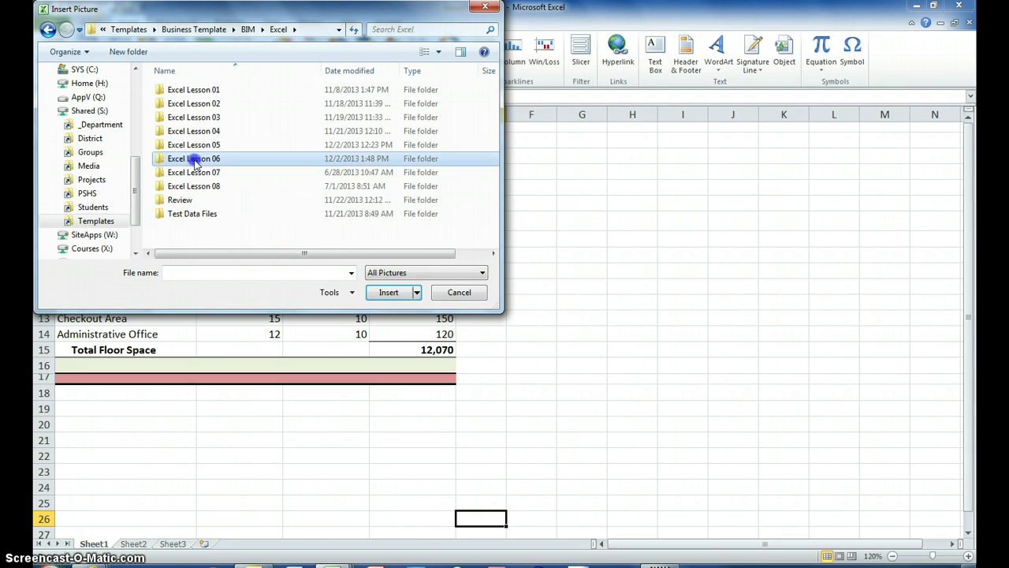
double_click(196, 161)
double_click(179, 118)
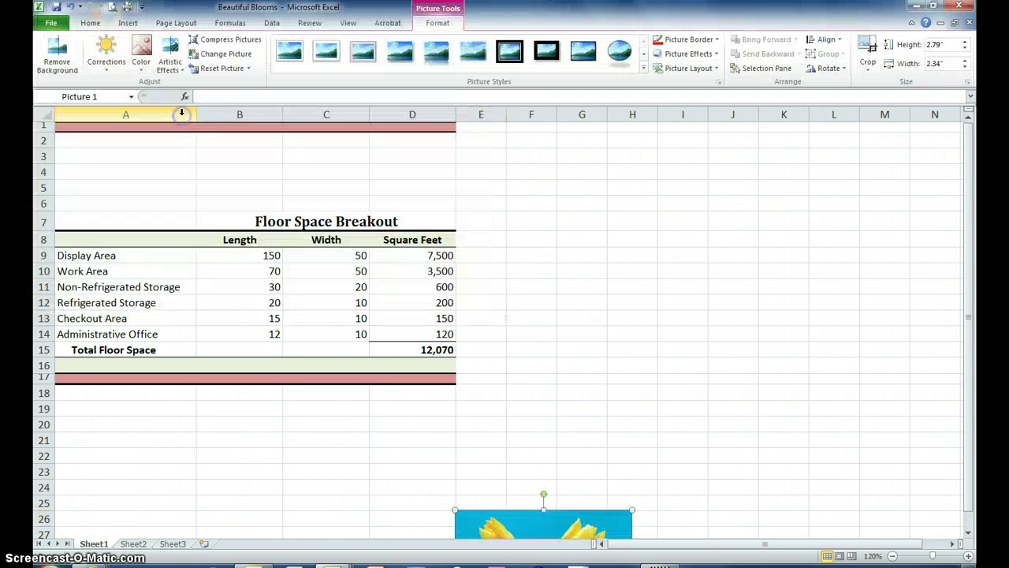
left_click_drag(544, 533, 548, 166)
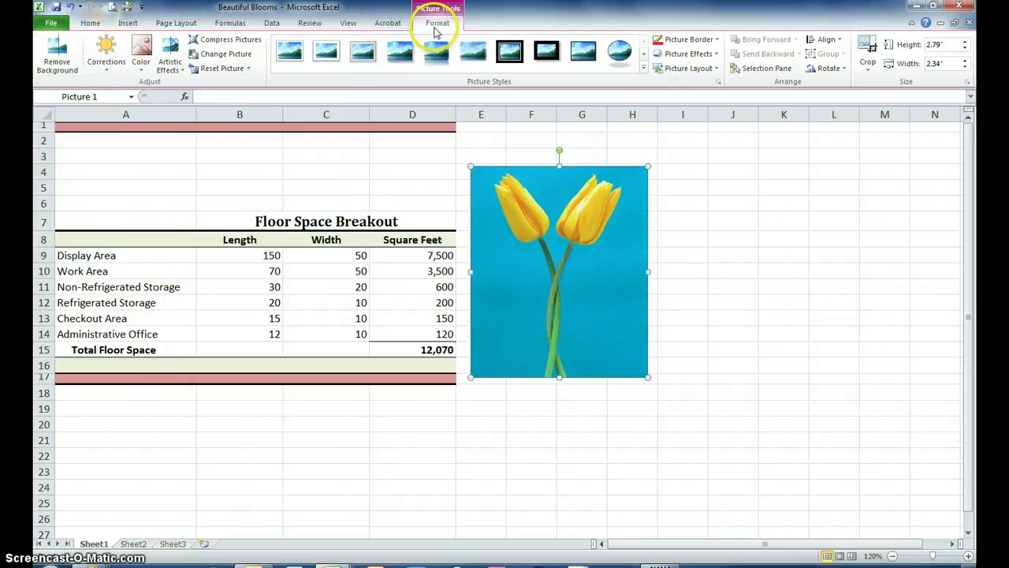
Remove the tulip picture's blue background, extending the kept area so the full blossoms and stems are included.
left_click(49, 60)
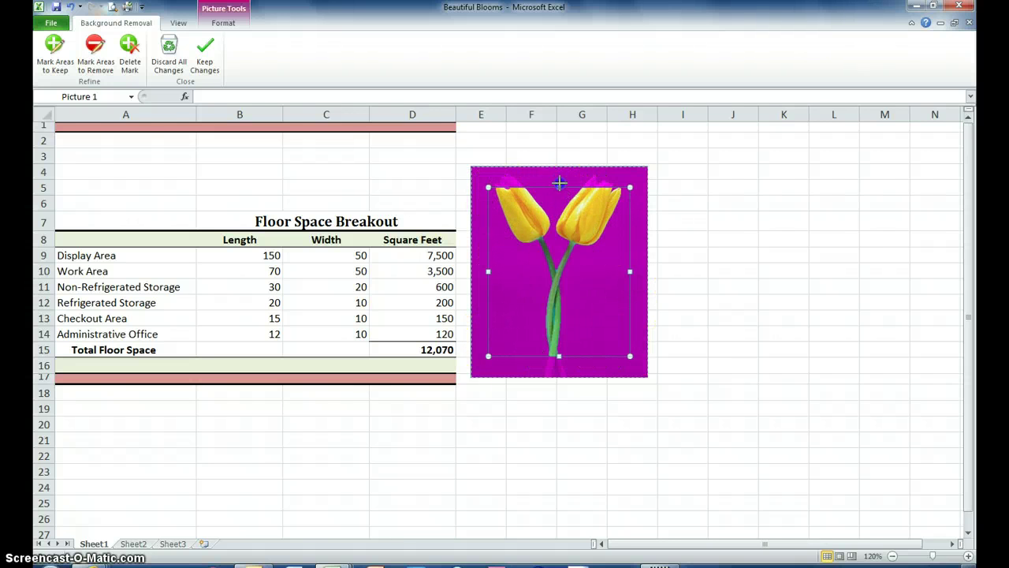
left_click_drag(559, 183, 557, 169)
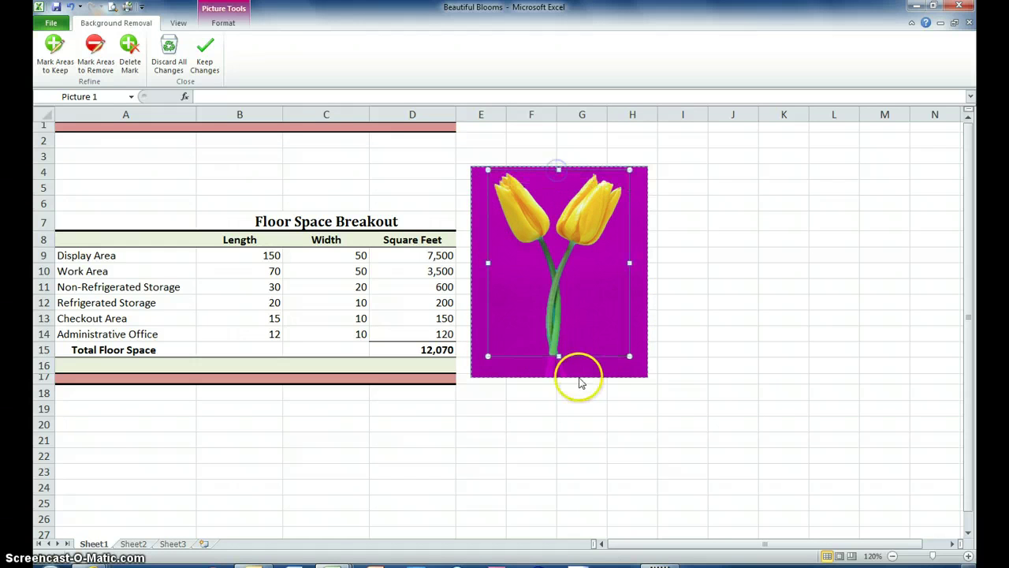
left_click_drag(559, 361, 562, 376)
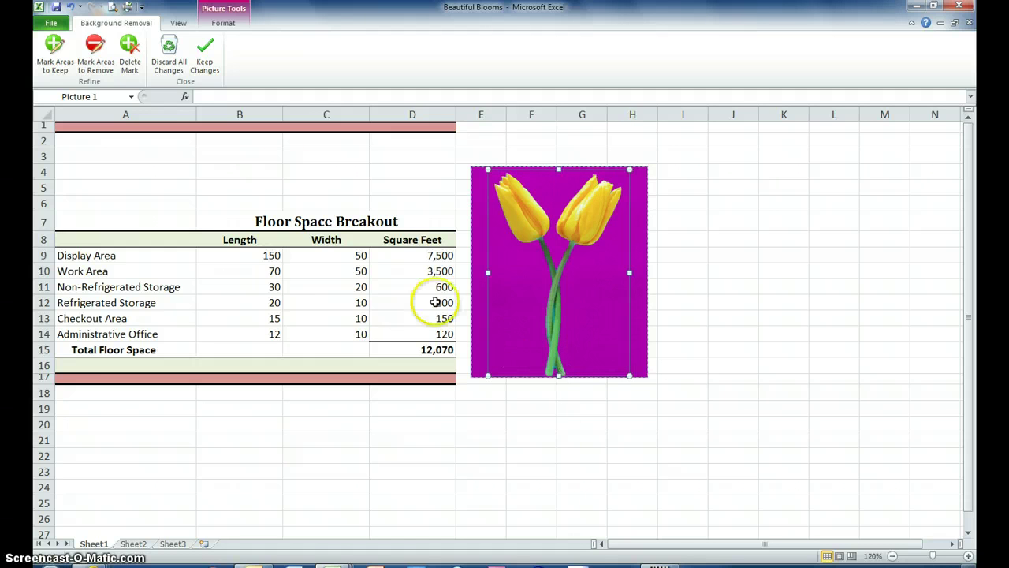
left_click(204, 67)
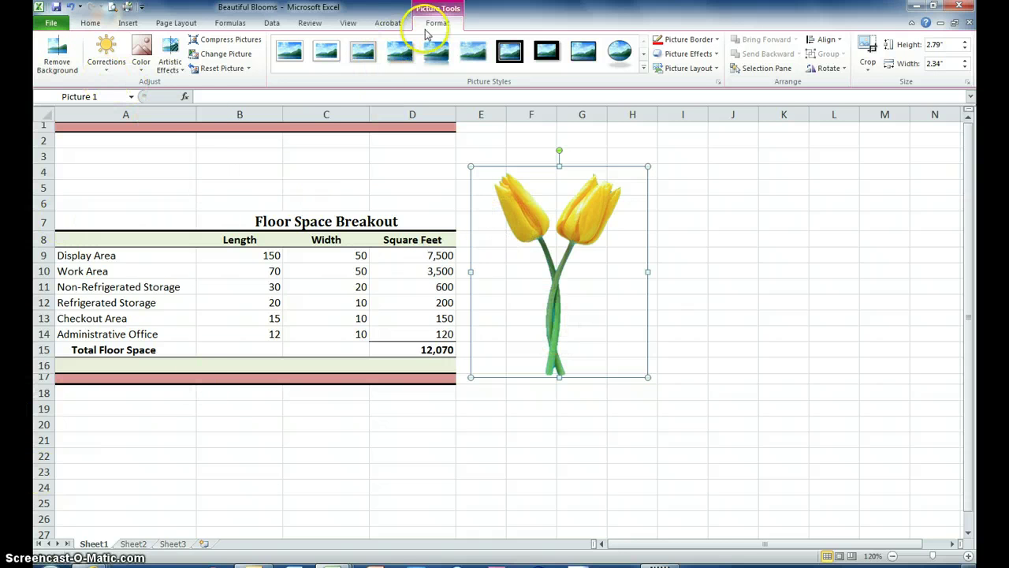
Apply the white picture style with snipped diagonal corners to the tulip picture.
left_click(644, 71)
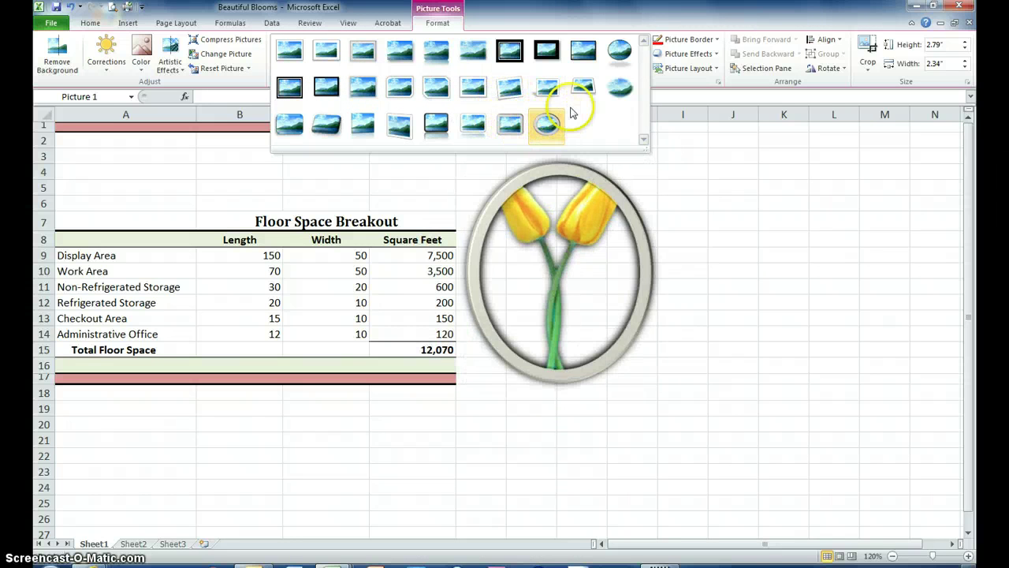
left_click(459, 241)
left_click(645, 68)
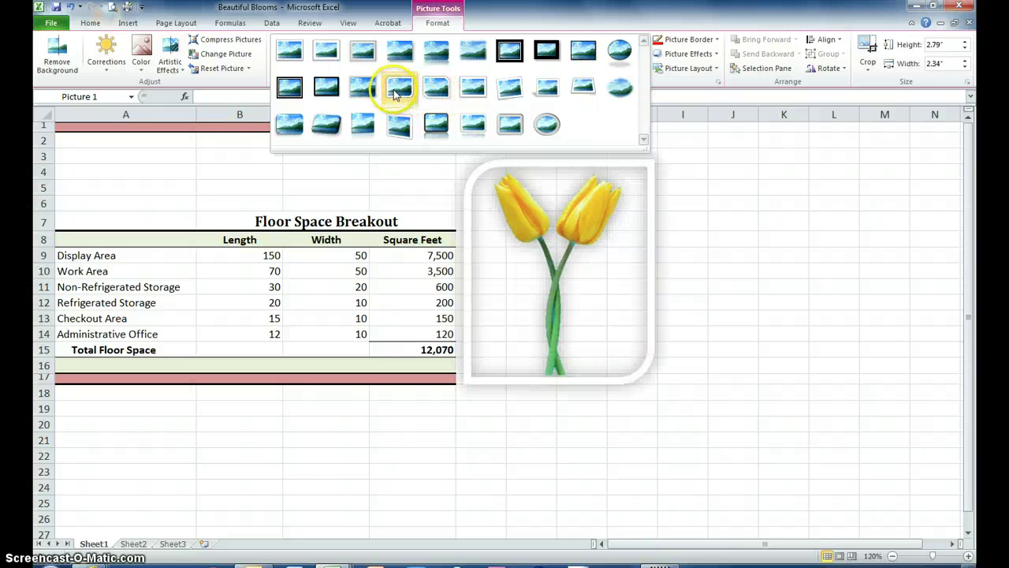
left_click(435, 87)
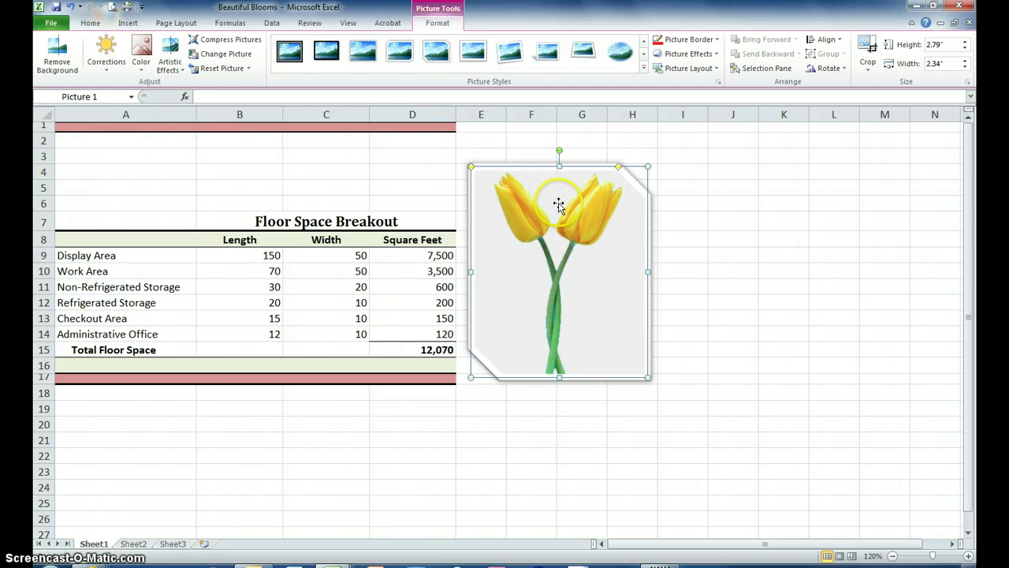
Move the tulip picture into column A, rows 2 to 7, shrink it to about 1.16" high by 0.97" wide, and deselect it.
left_click_drag(559, 202, 93, 118)
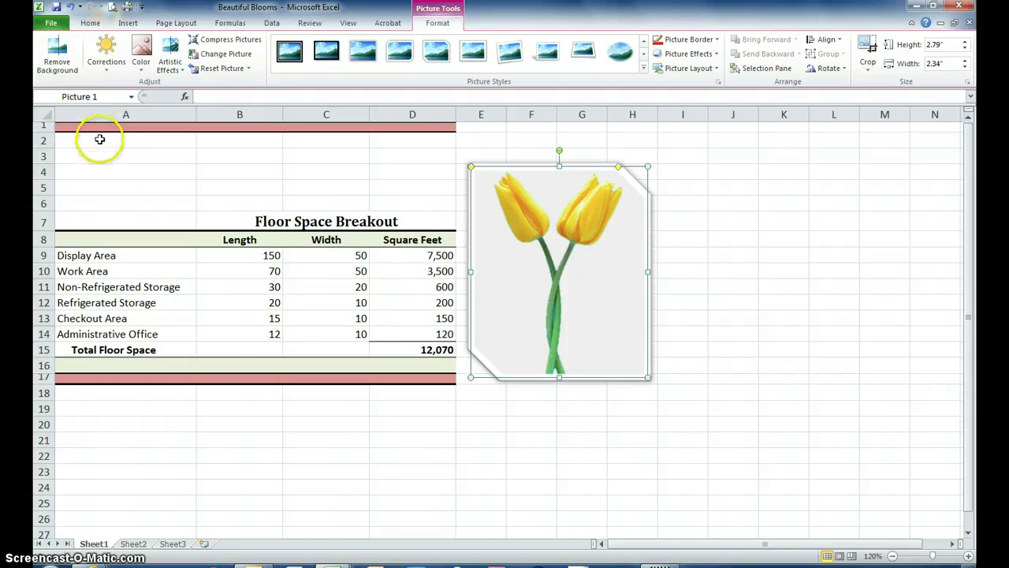
left_click_drag(525, 263, 105, 224)
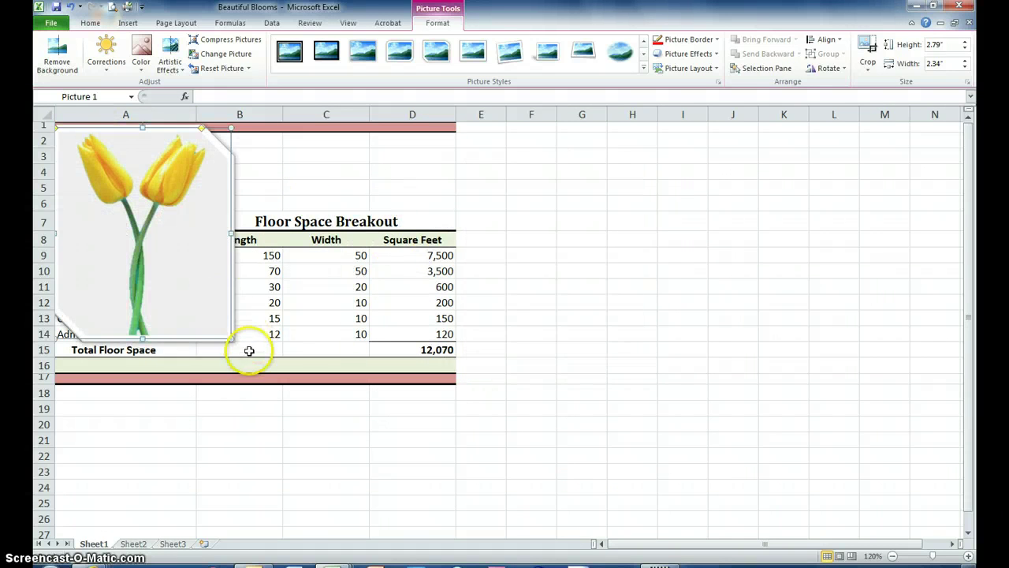
left_click_drag(231, 340, 136, 226)
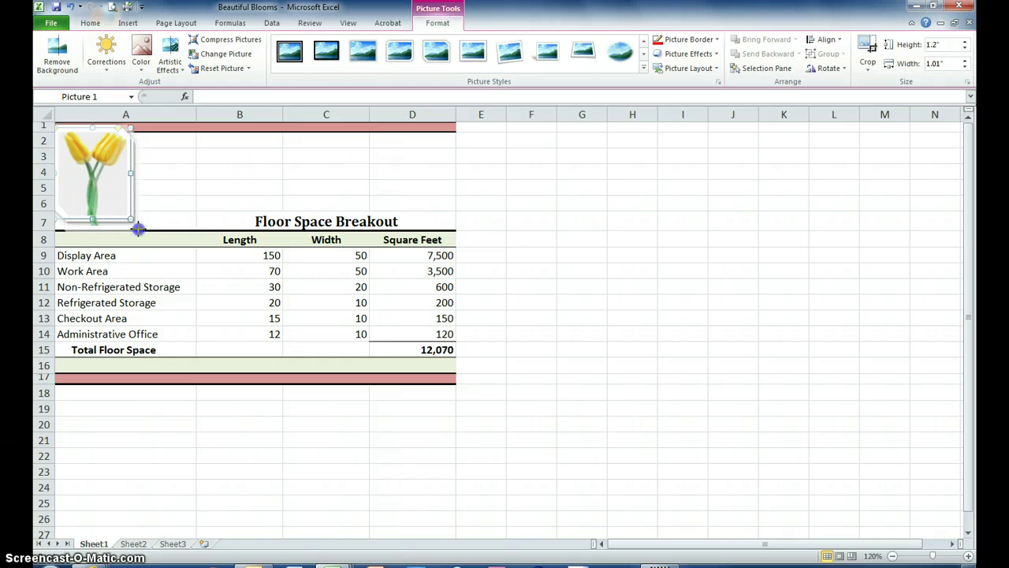
left_click_drag(136, 229, 135, 224)
left_click_drag(119, 183, 144, 182)
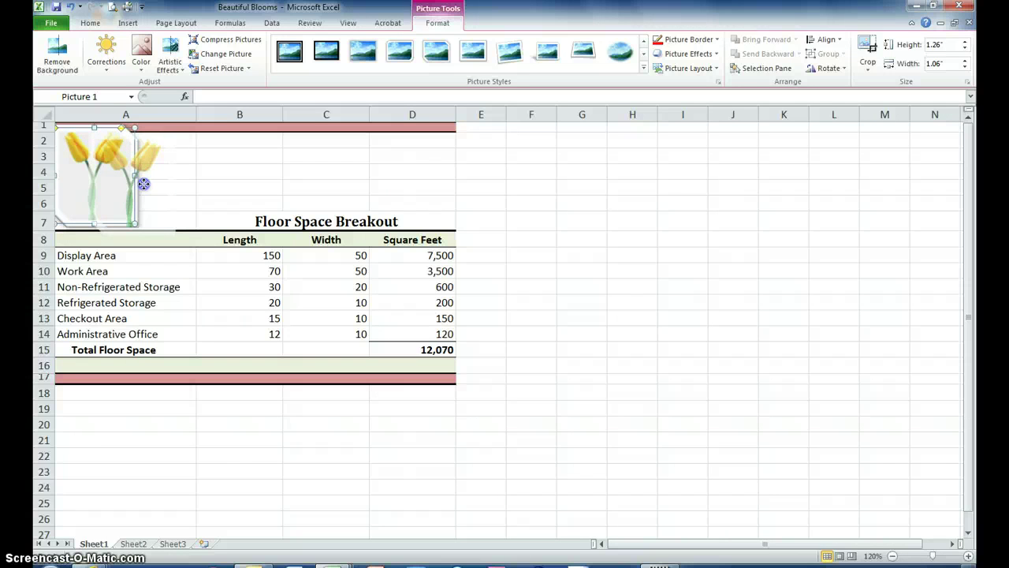
left_click_drag(144, 183, 162, 214)
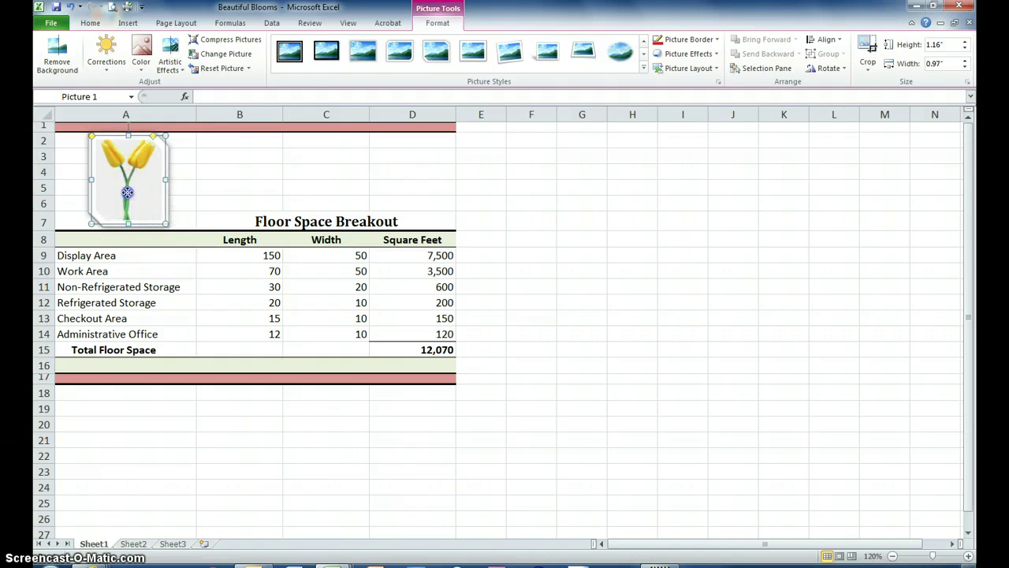
left_click(481, 223)
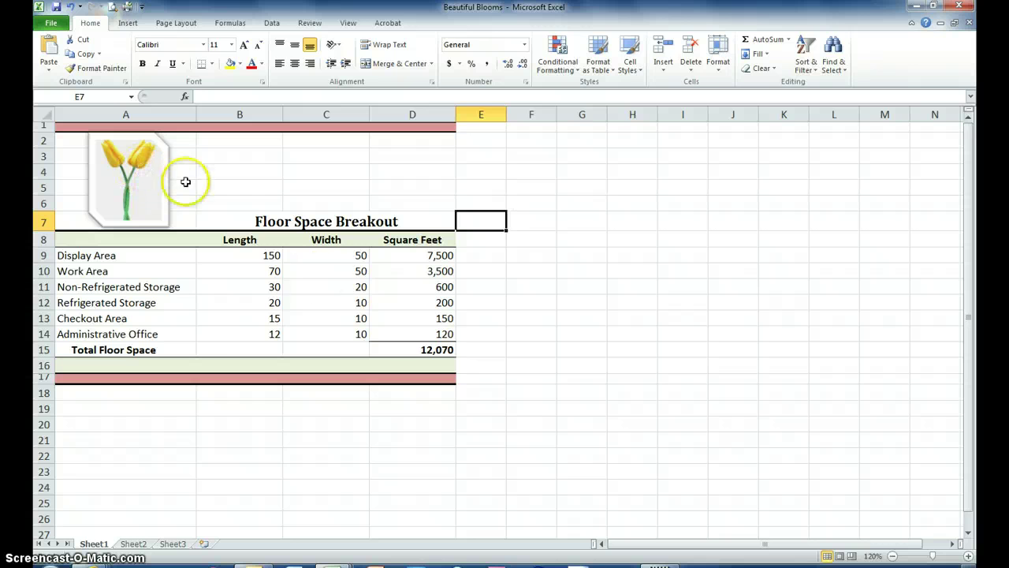
left_click(155, 194)
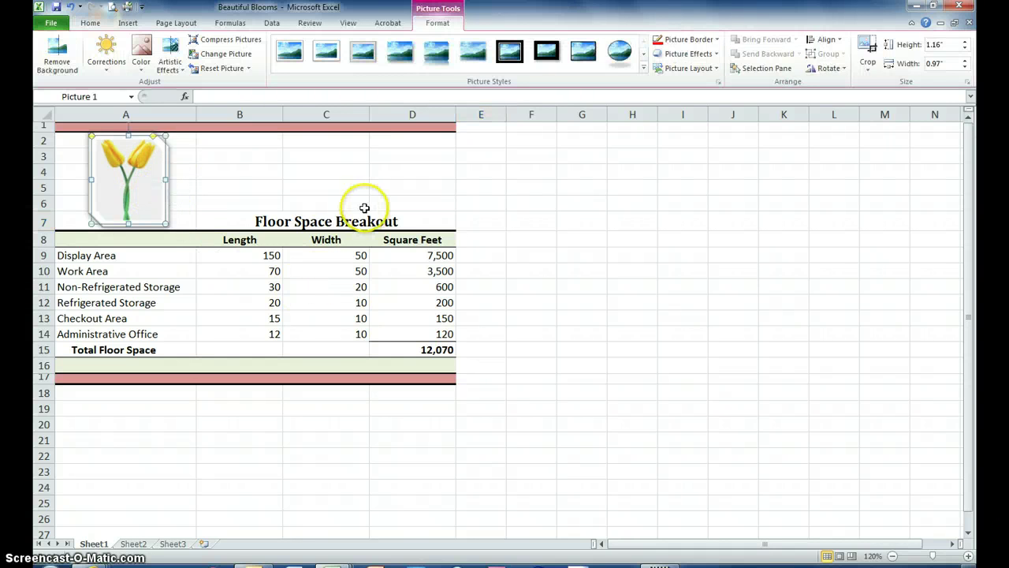
left_click(623, 187)
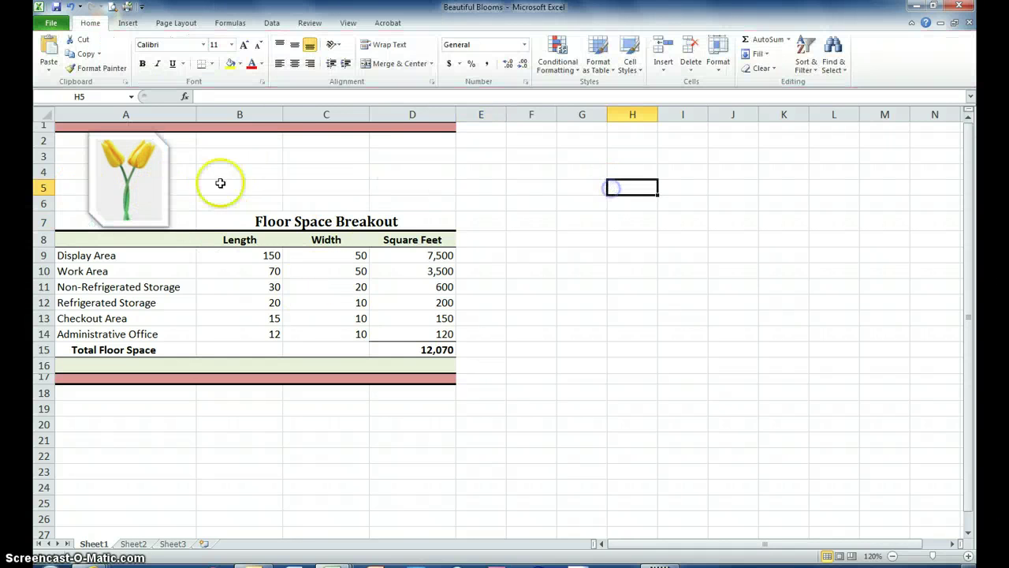
left_click(128, 141)
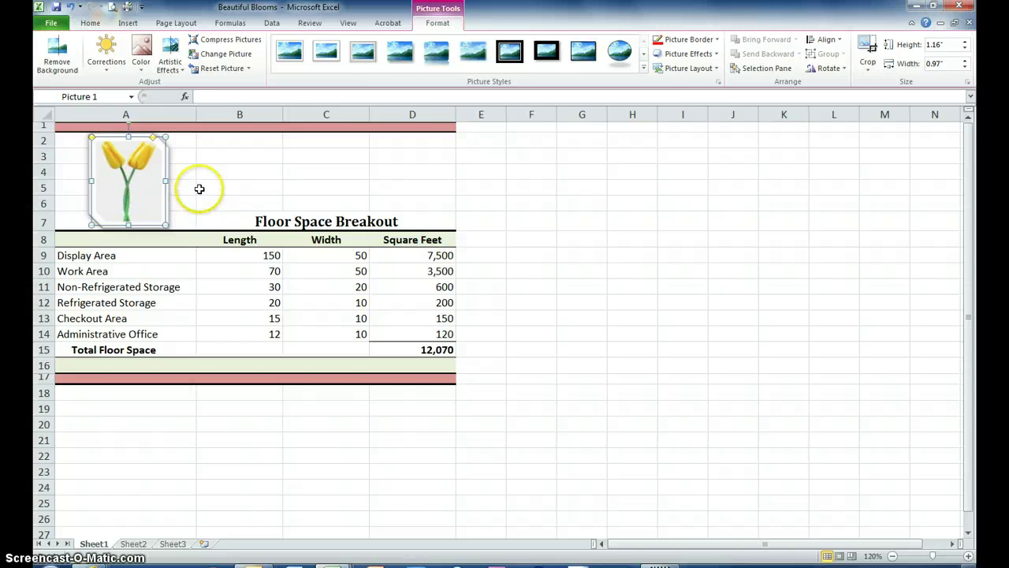
left_click(481, 253)
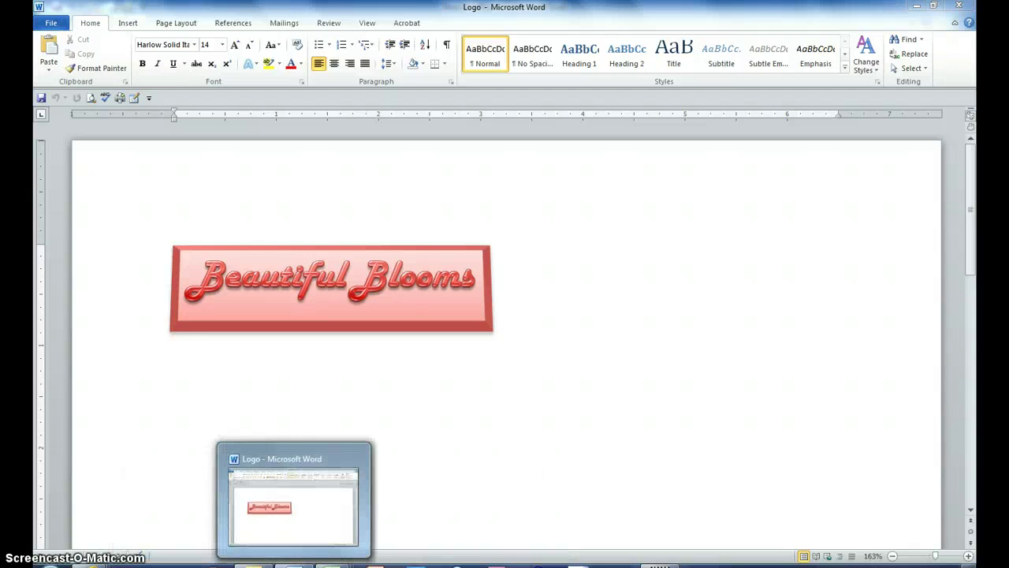
Switch to the Logo document in Word and check its Excel Lesson 06 folder through the Open dialog without opening another file.
left_click(295, 565)
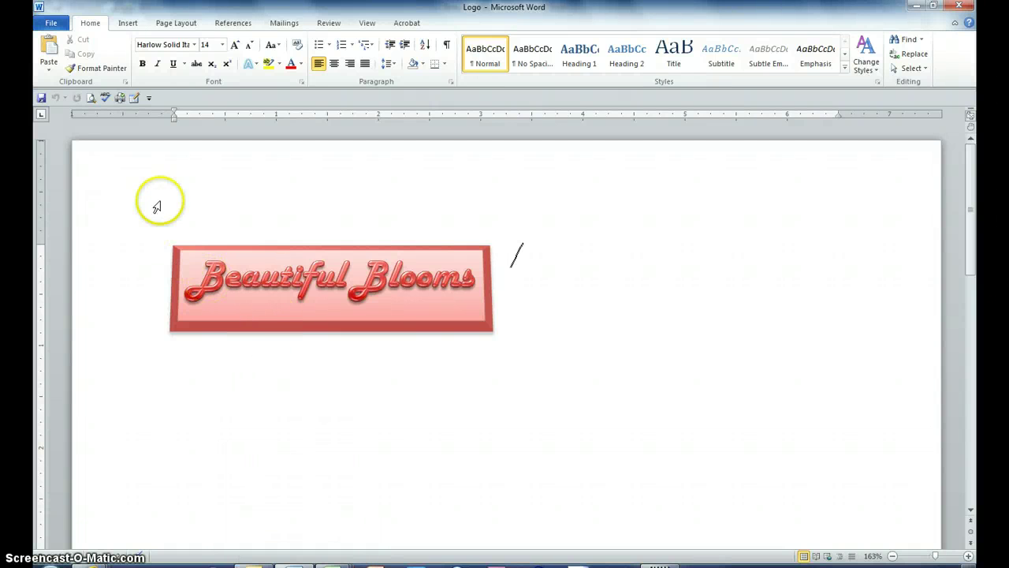
left_click(49, 25)
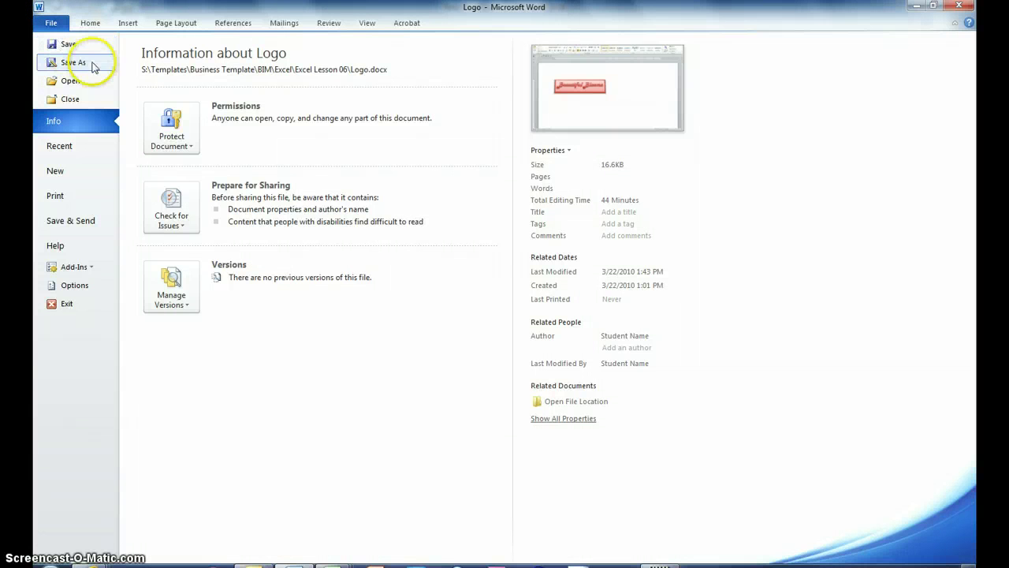
left_click(70, 81)
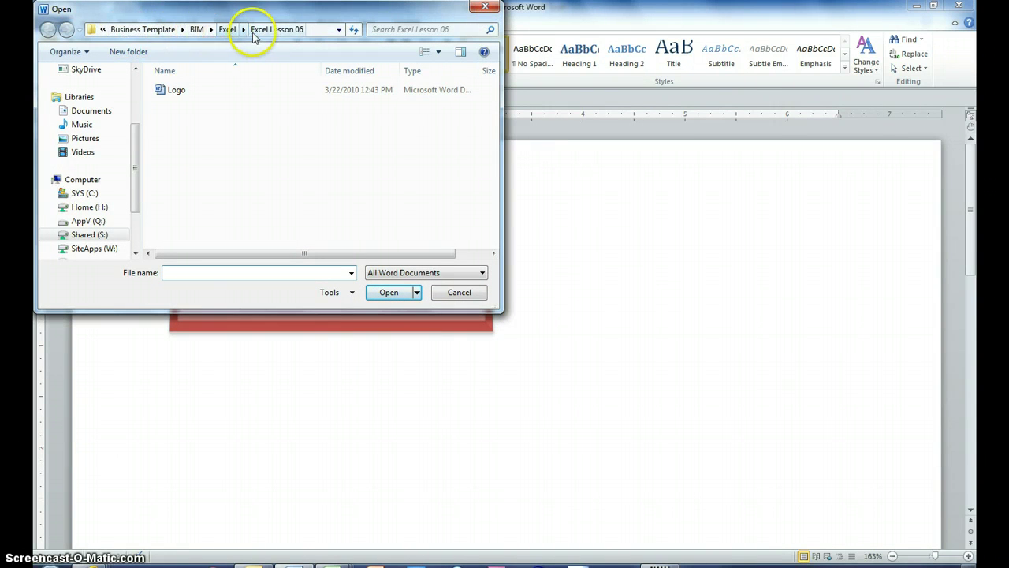
left_click(484, 7)
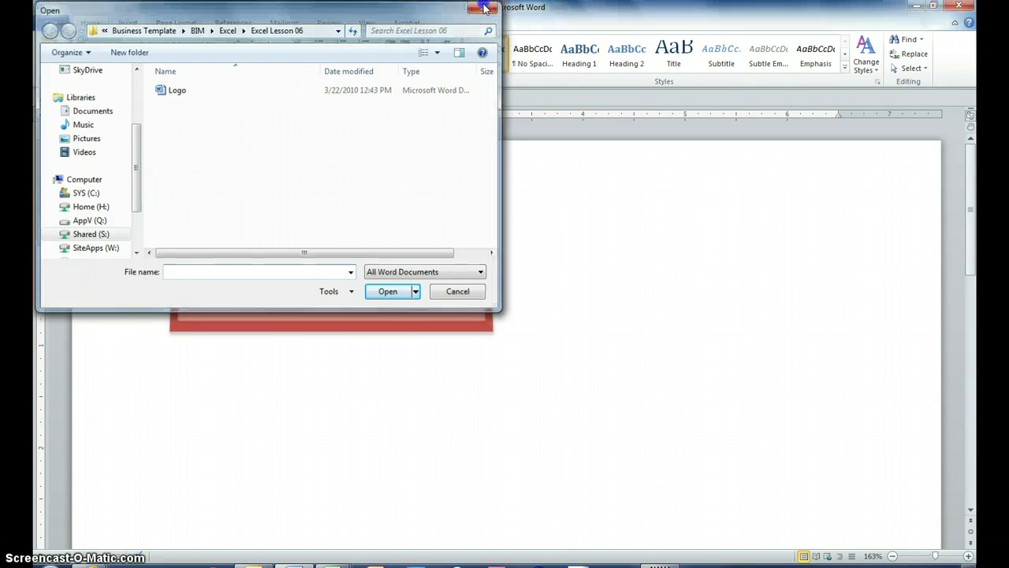
Return to the Beautiful Blooms workbook in Excel and insert a screen clipping of the Beautiful Blooms logo from the Word document.
left_click(335, 561)
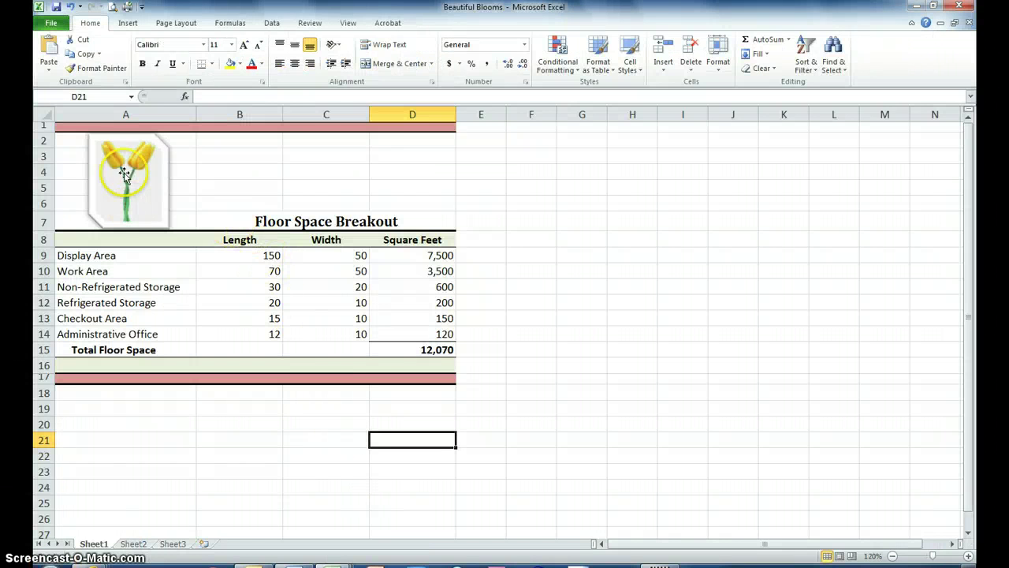
left_click(128, 23)
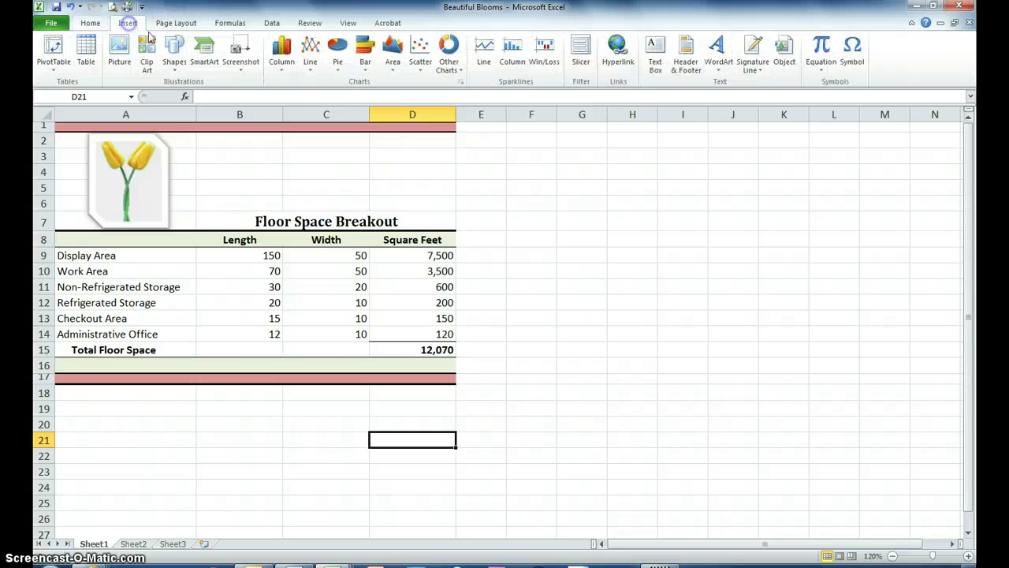
left_click(243, 69)
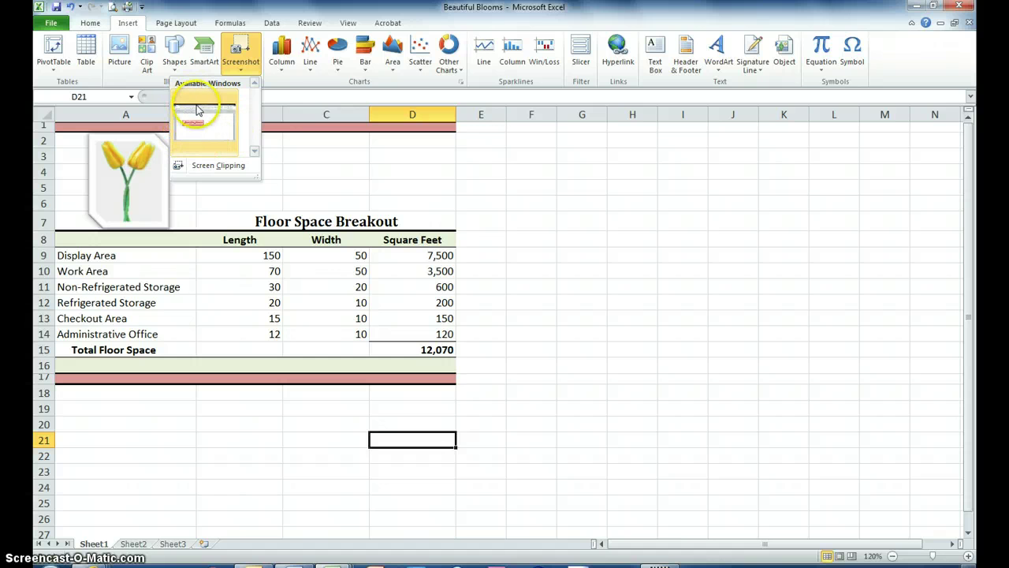
left_click(208, 167)
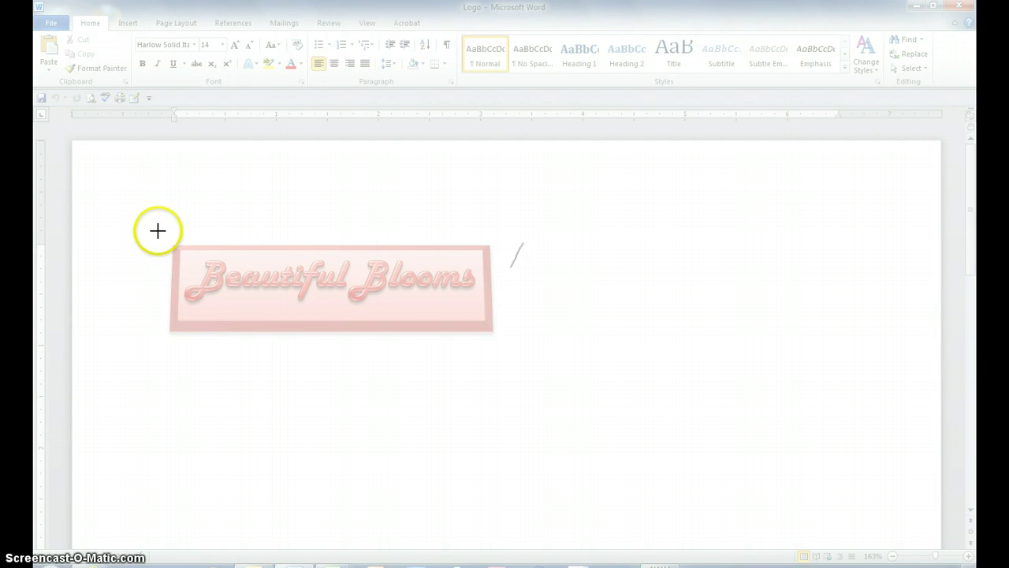
left_click_drag(210, 253, 503, 348)
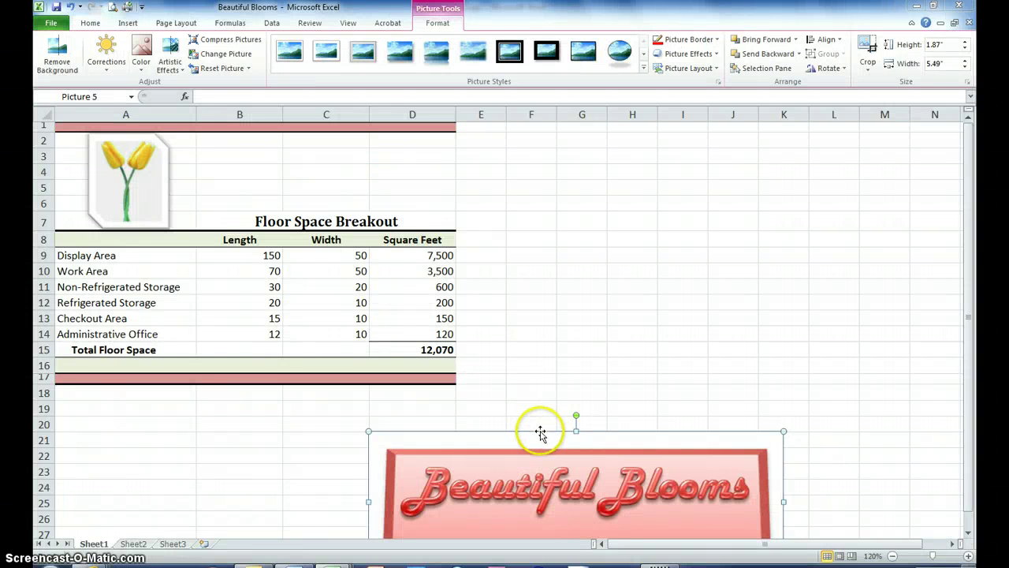
Shrink the logo clipping to about 1" high by 2.95" wide and place it across columns B to D above the Floor Space Breakout title.
left_click_drag(540, 432, 570, 158)
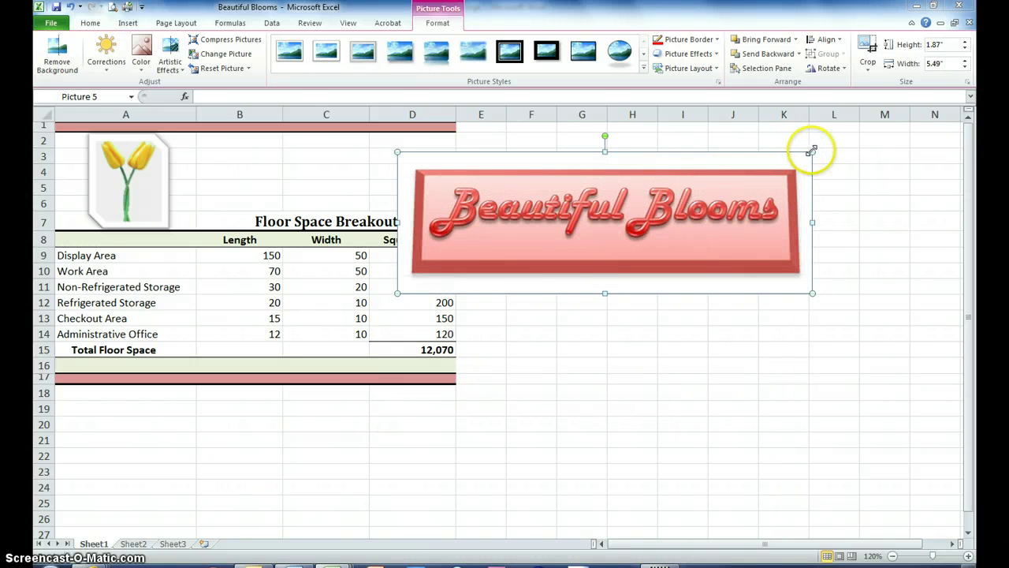
left_click_drag(793, 158, 633, 216)
left_click_drag(559, 225, 345, 129)
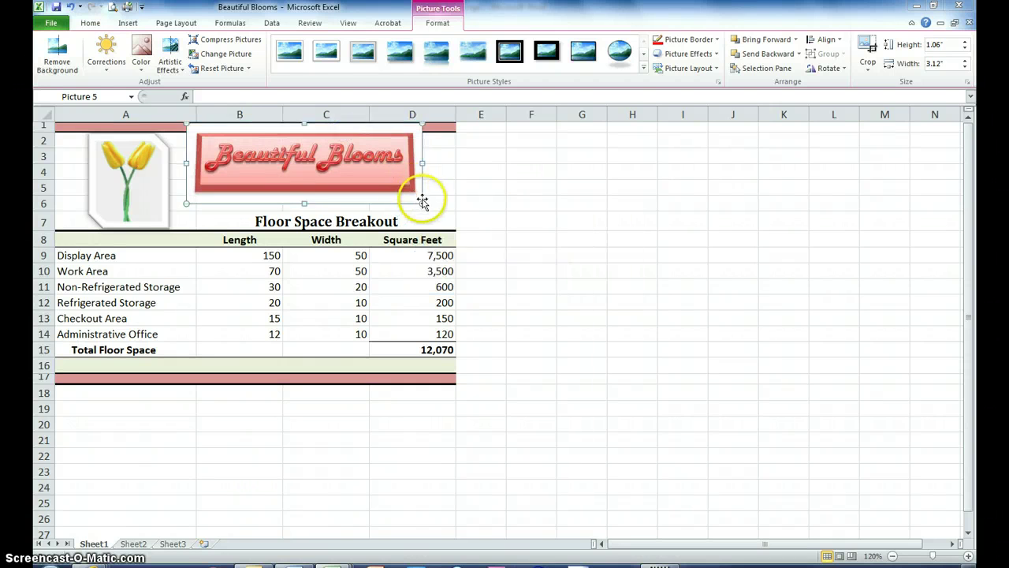
left_click_drag(420, 202, 437, 209)
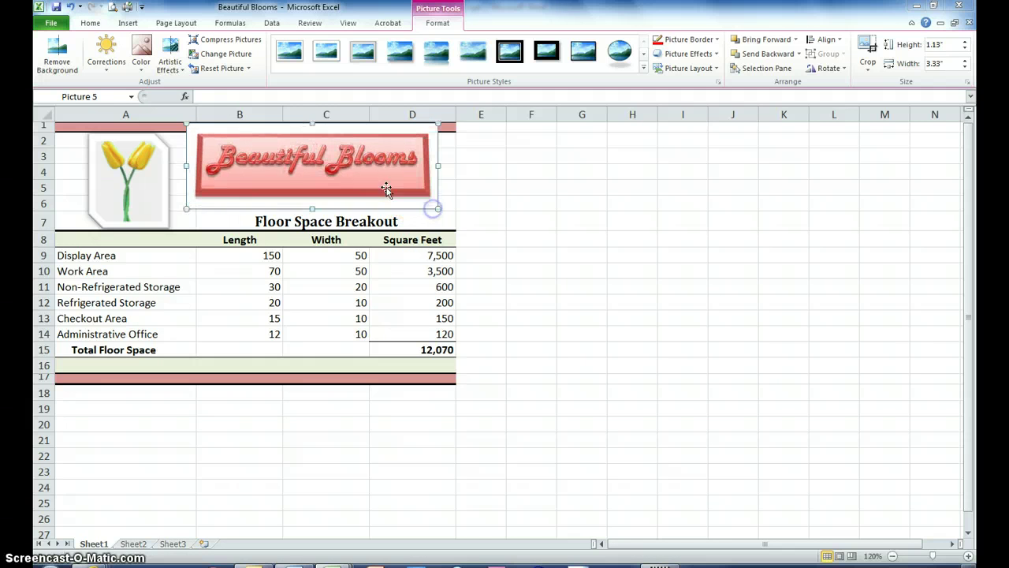
left_click_drag(369, 173, 375, 181)
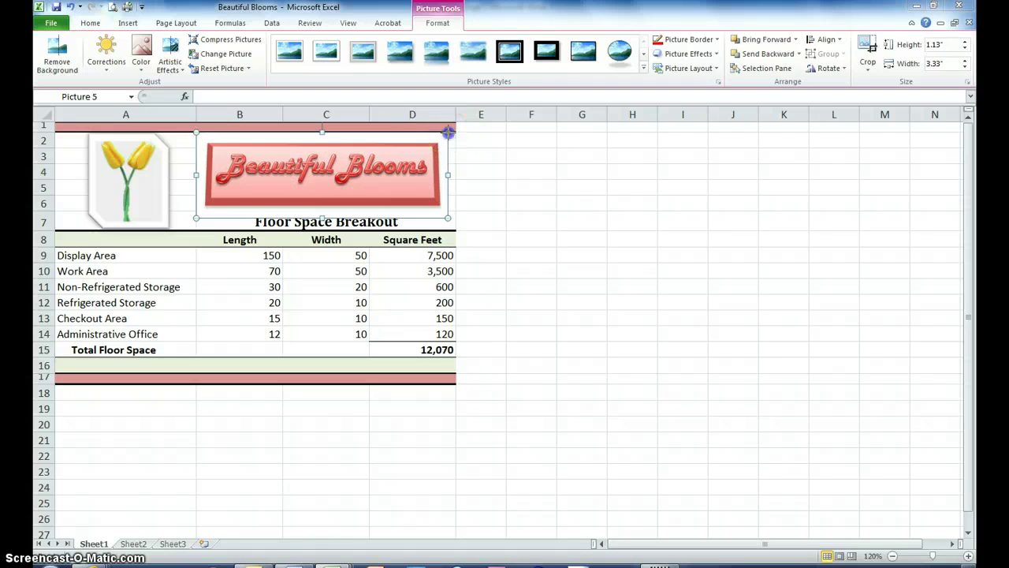
left_click_drag(448, 132, 419, 144)
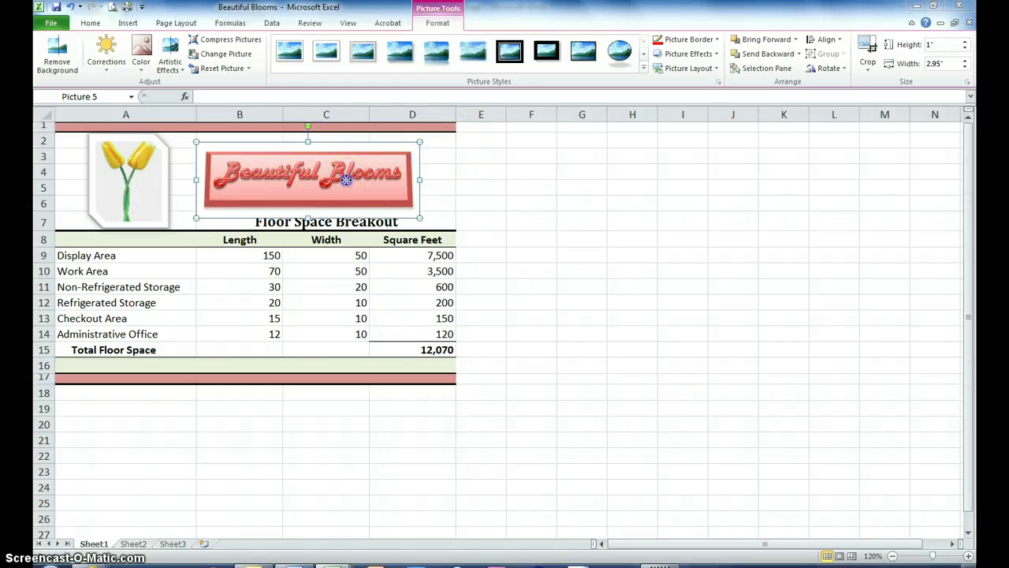
left_click_drag(346, 180, 356, 174)
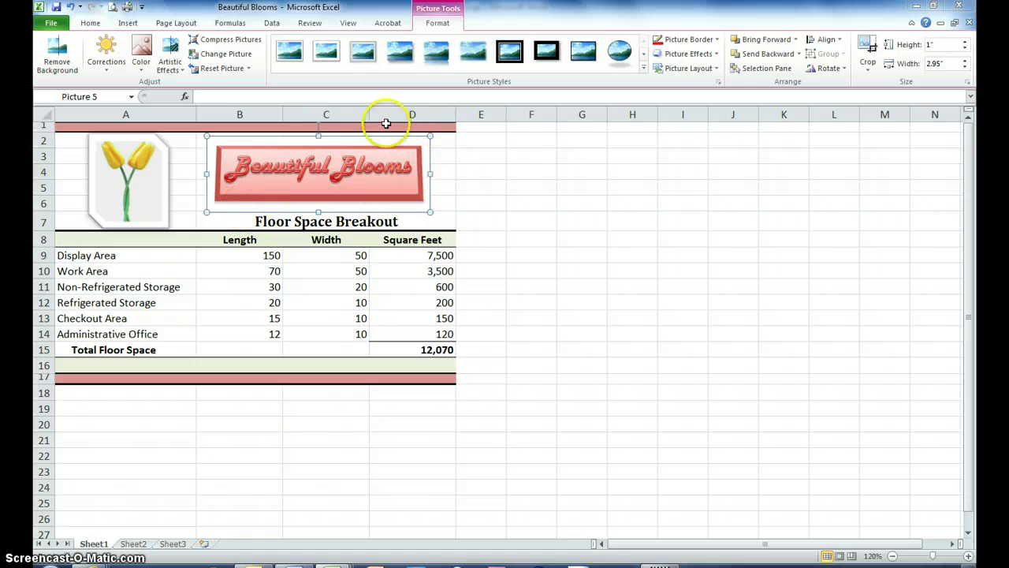
Deselect the logo clipping and save the Beautiful Blooms workbook.
left_click(533, 176)
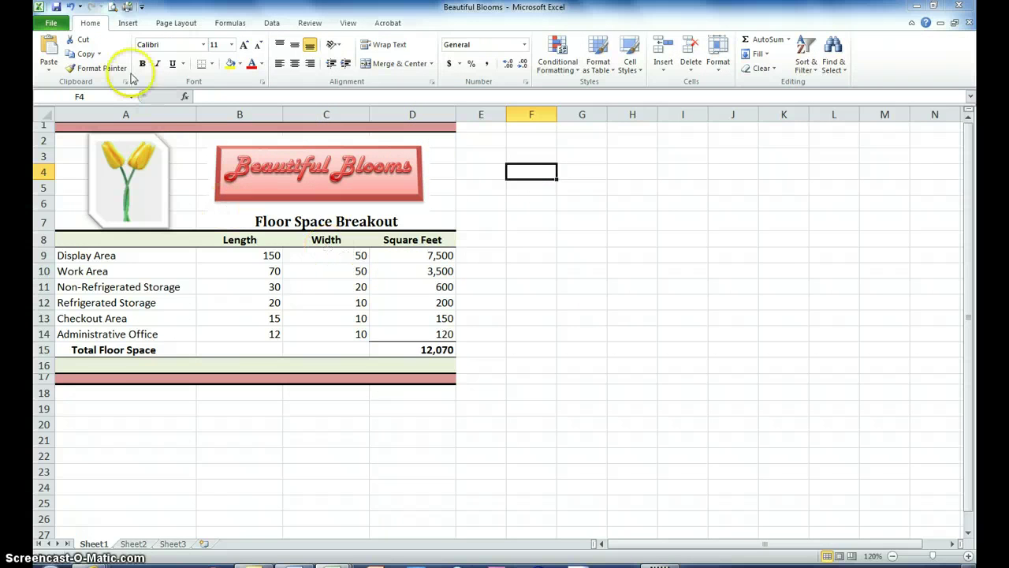
left_click(49, 24)
left_click(69, 51)
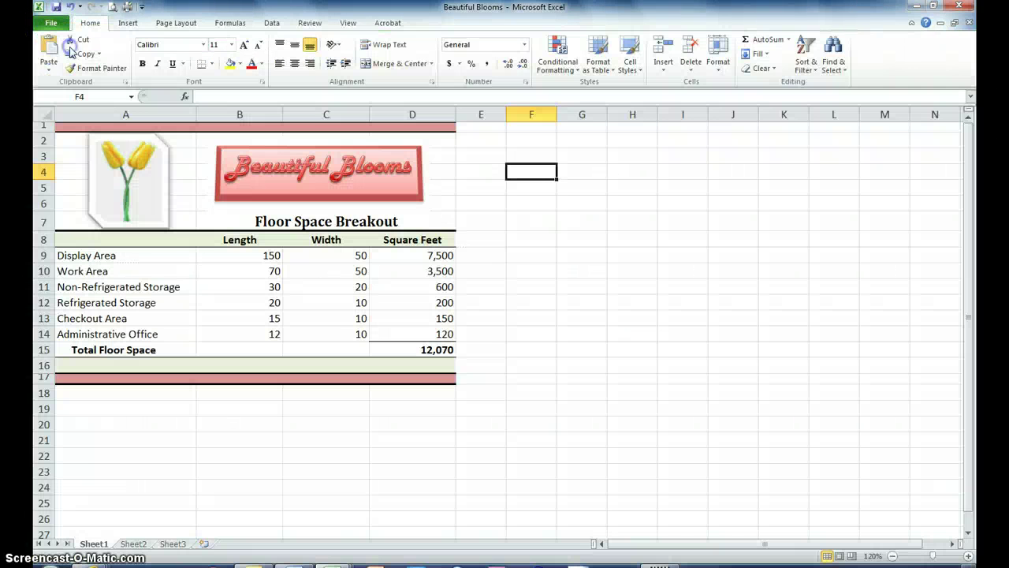